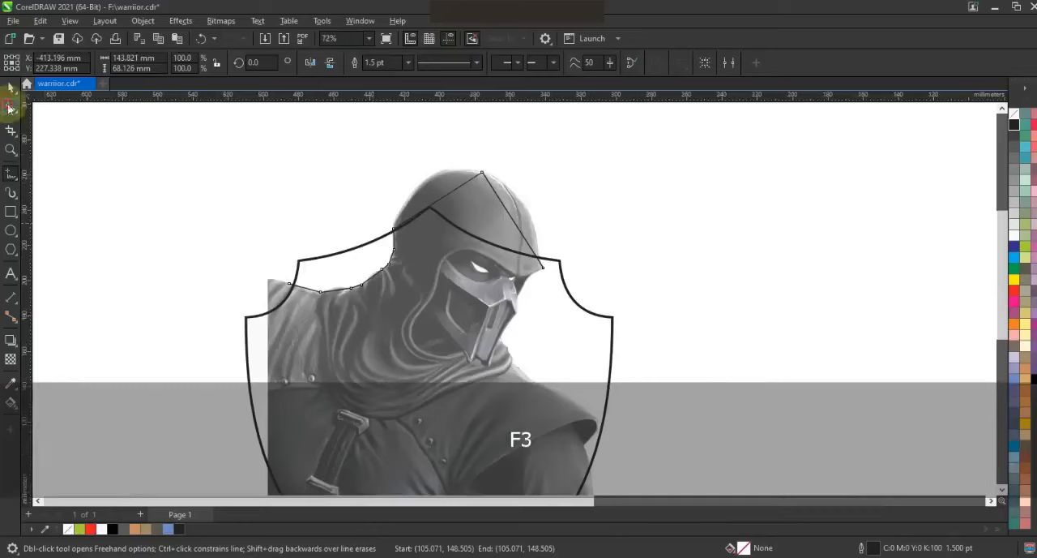
Bend the outline segment from the back of the neck to the crown so it follows the hood's rounded edge.
left_click(11, 152)
left_click_drag(348, 141, 602, 308)
left_click(11, 107)
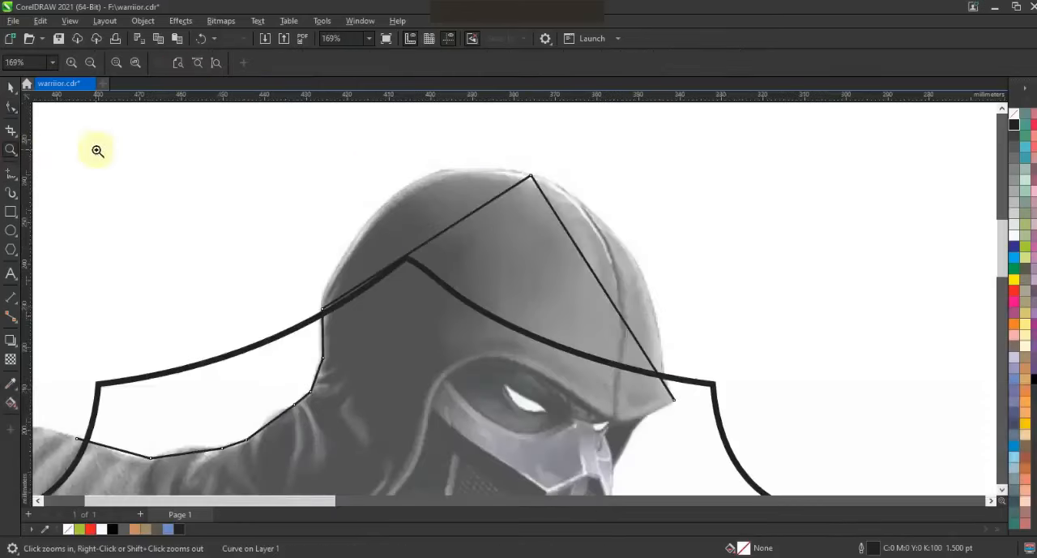
left_click(531, 175)
left_click_drag(462, 220, 410, 152)
left_click_drag(391, 265, 331, 241)
left_click_drag(411, 152, 416, 133)
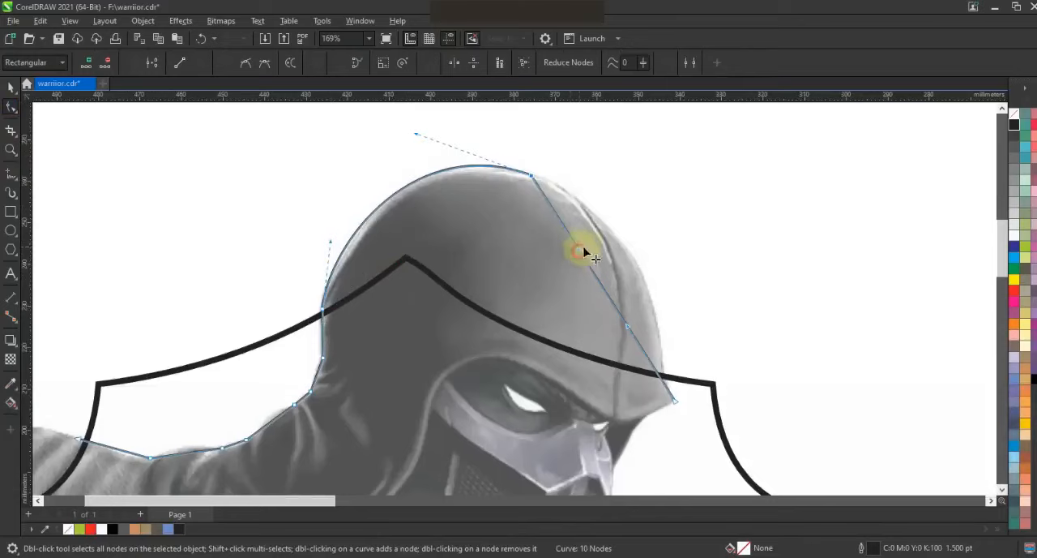
Bend the segment from the hood's crown to its front tip so it follows the hood's front edge.
left_click_drag(631, 193, 630, 193)
left_click_drag(627, 326, 663, 326)
left_click_drag(629, 193, 630, 201)
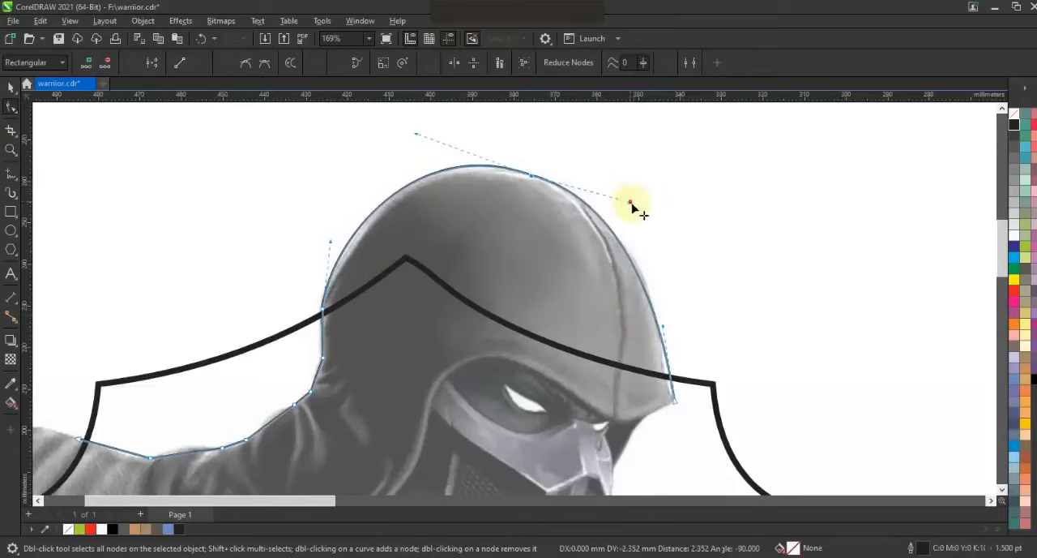
left_click_drag(663, 326, 637, 358)
left_click_drag(633, 205, 677, 225)
left_click(630, 253)
left_click_drag(631, 256, 636, 260)
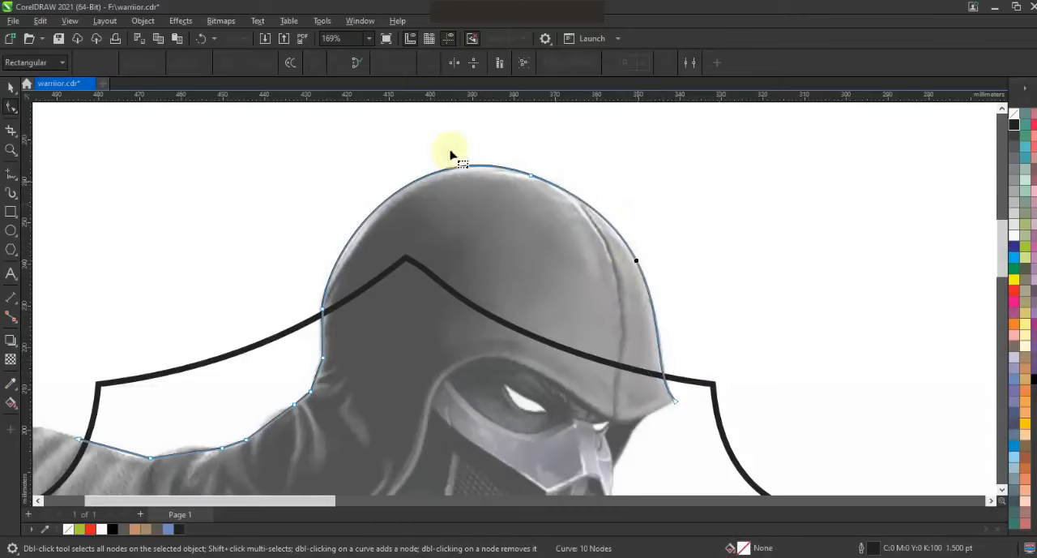
Bend the outline segments along the back of the neck and the adjoining shoulder to match the cloth.
key("F3")
left_click(260, 206)
left_click(12, 109)
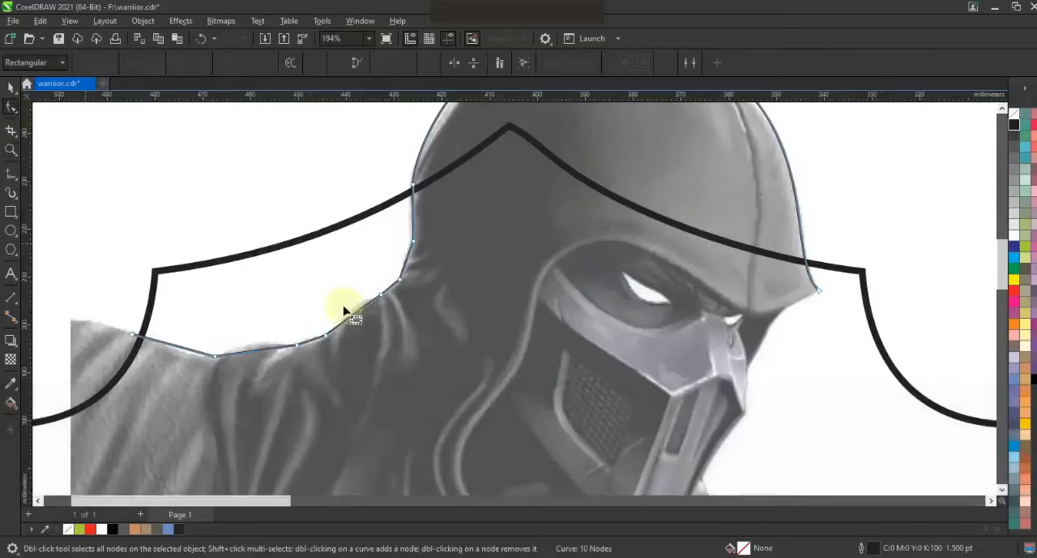
left_click(412, 221)
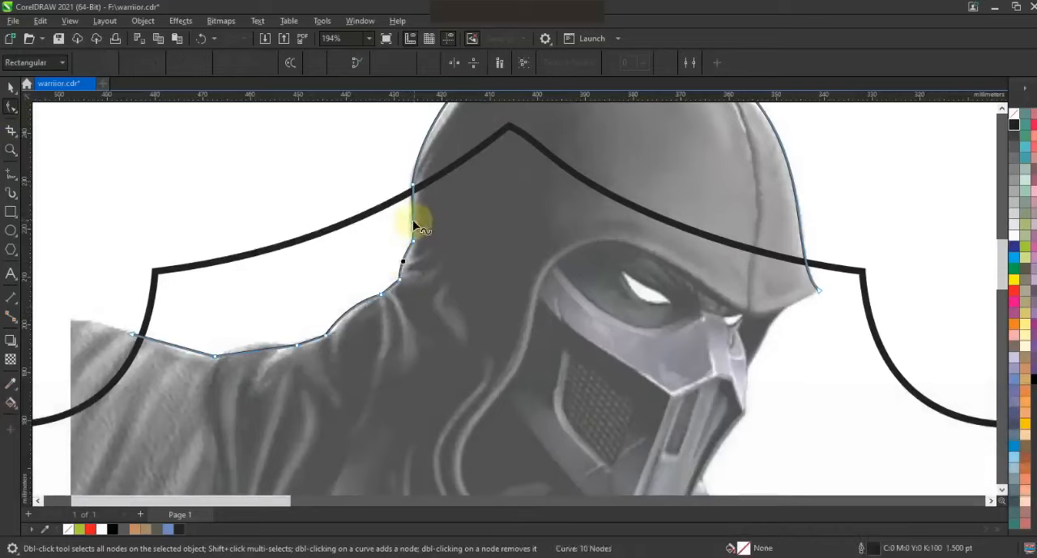
left_click(265, 349)
double_click(185, 349)
Extend the traced outline from the hood's front tip down along the mask profile to the scarf.
key("F3")
left_click(11, 151)
mouse_move(314, 162)
left_mouse_down()
mouse_move(463, 280)
mouse_move(630, 365)
left_mouse_up()
left_click_drag(295, 189, 720, 411)
left_click(9, 173)
key("space")
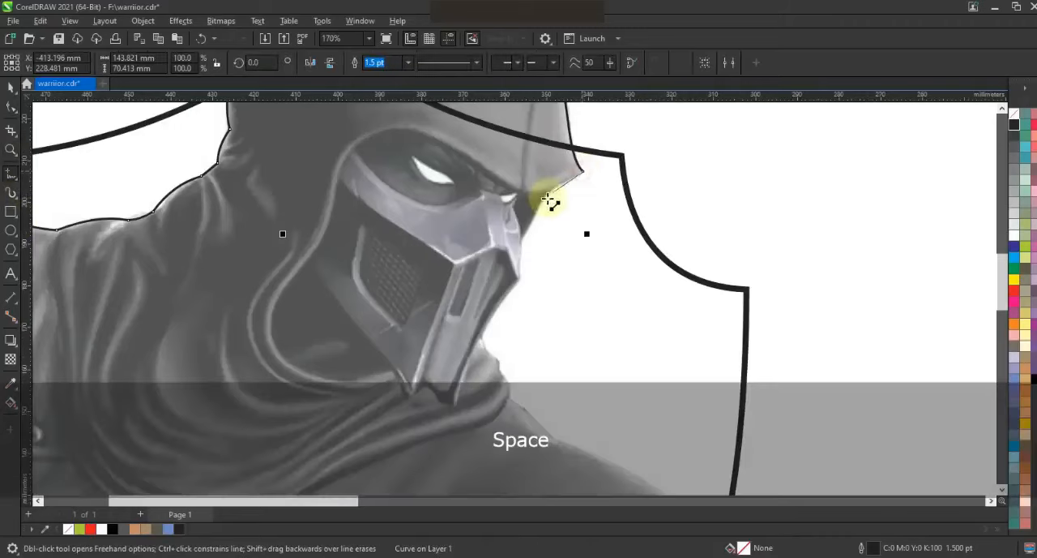
double_click(541, 207)
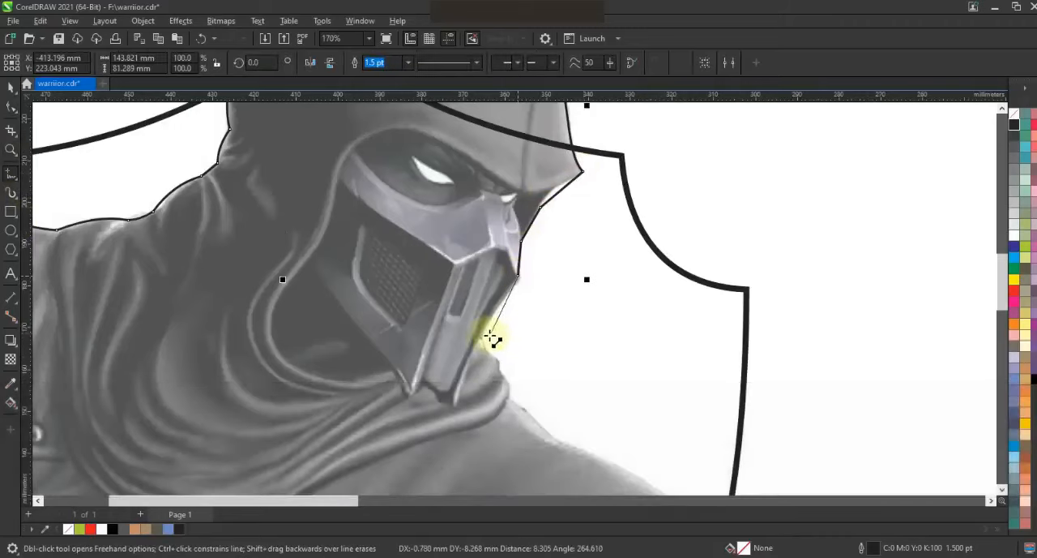
double_click(503, 371)
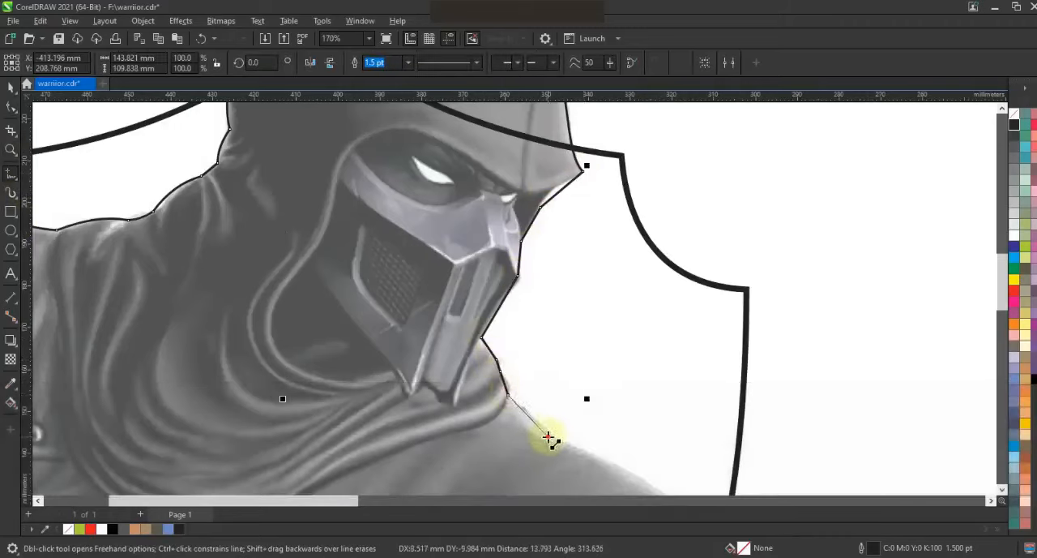
Continue the traced outline along the front shoulder, around the cape's edge and onto the upper sleeve.
key("F3")
key("space")
double_click(586, 358)
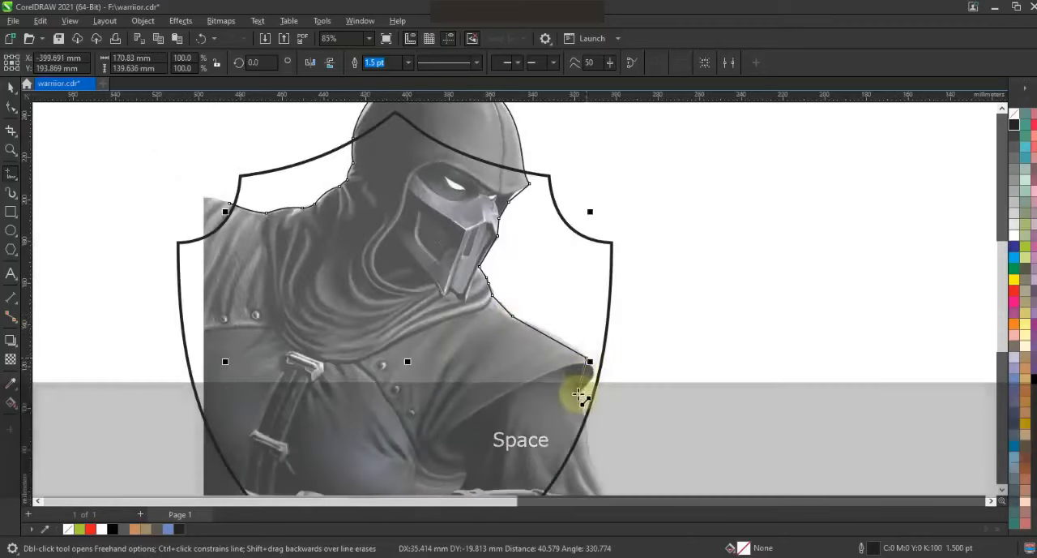
double_click(578, 394)
left_click(591, 438)
Bend the outline segments along the mask profile, chin and scarf so they follow the image.
left_click(10, 107)
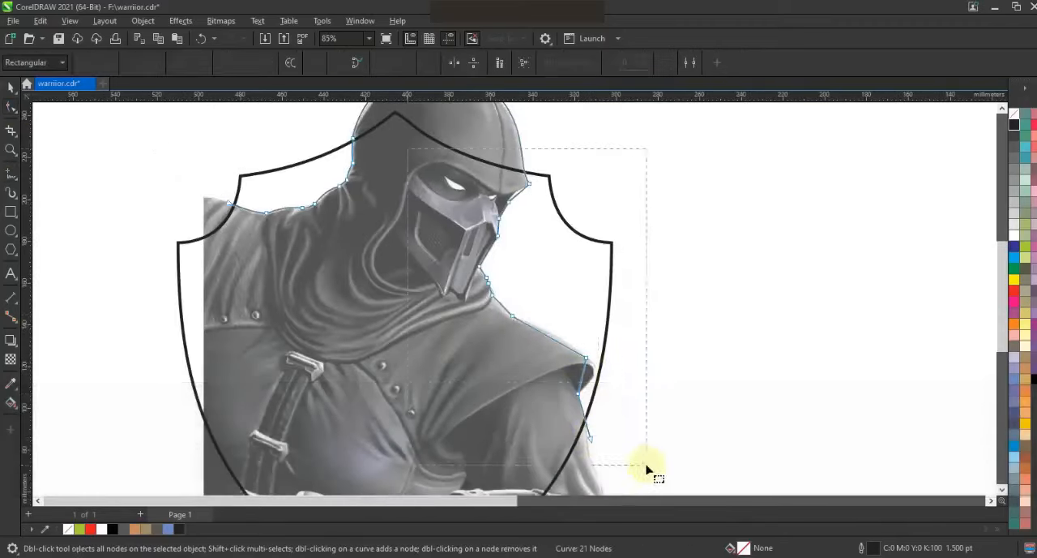
key("shift+F2")
left_click(11, 150)
left_click_drag(551, 186, 694, 350)
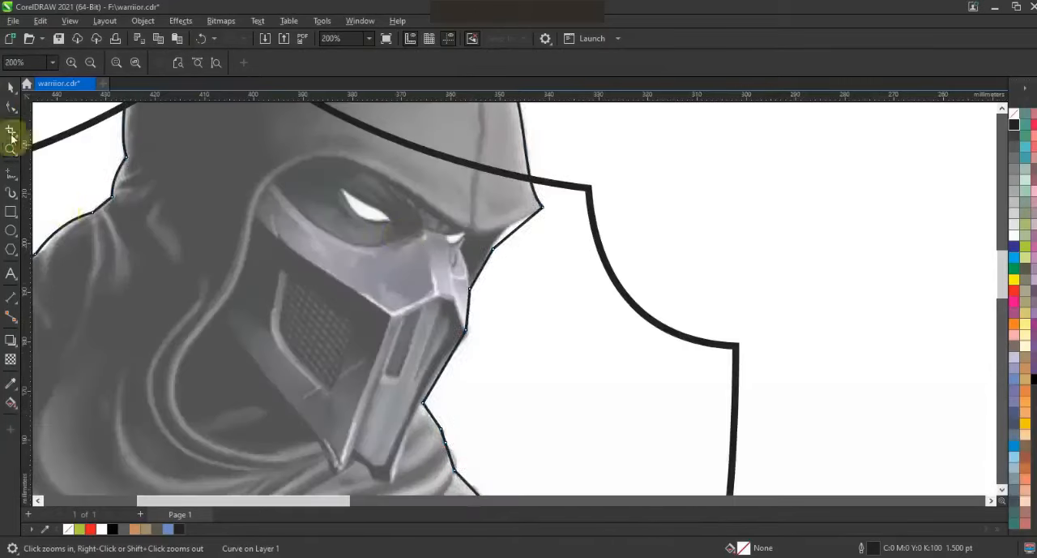
left_click(11, 107)
left_click_drag(505, 241, 498, 232)
left_click_drag(466, 330, 467, 330)
left_click_drag(452, 460, 454, 459)
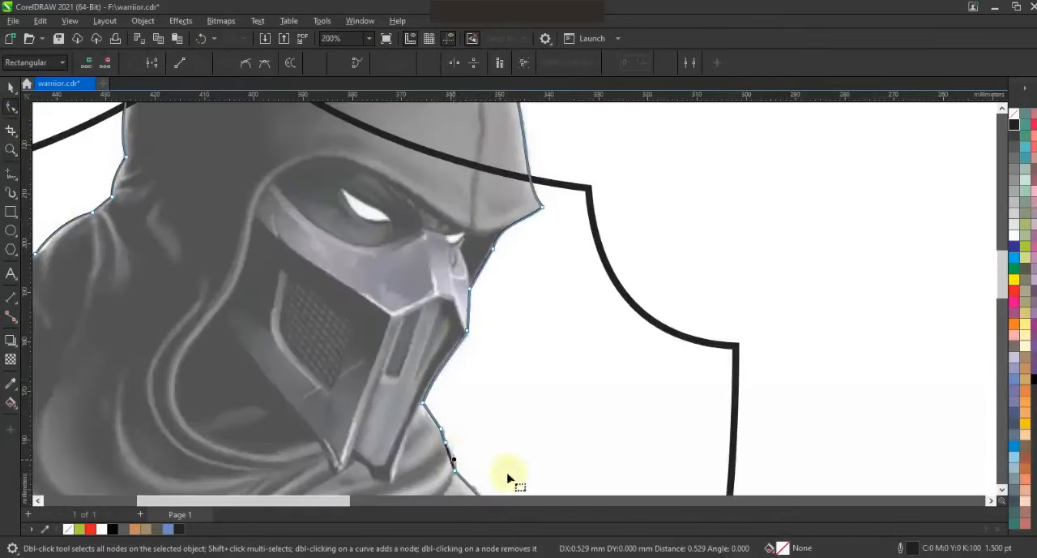
left_click_drag(434, 417, 433, 415)
Bend the outline segments over the front shoulder and around the cape's edge to match the image.
left_click(1003, 489)
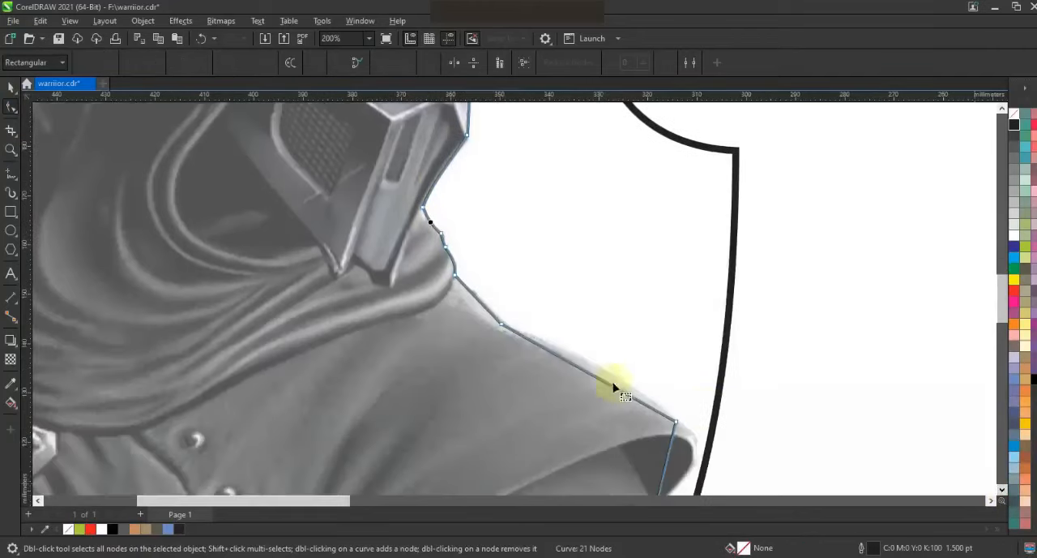
left_click_drag(601, 378, 610, 373)
left_click_drag(672, 449, 704, 445)
left_click_drag(663, 479, 695, 473)
left_click_drag(704, 445, 707, 448)
left_click(1002, 489)
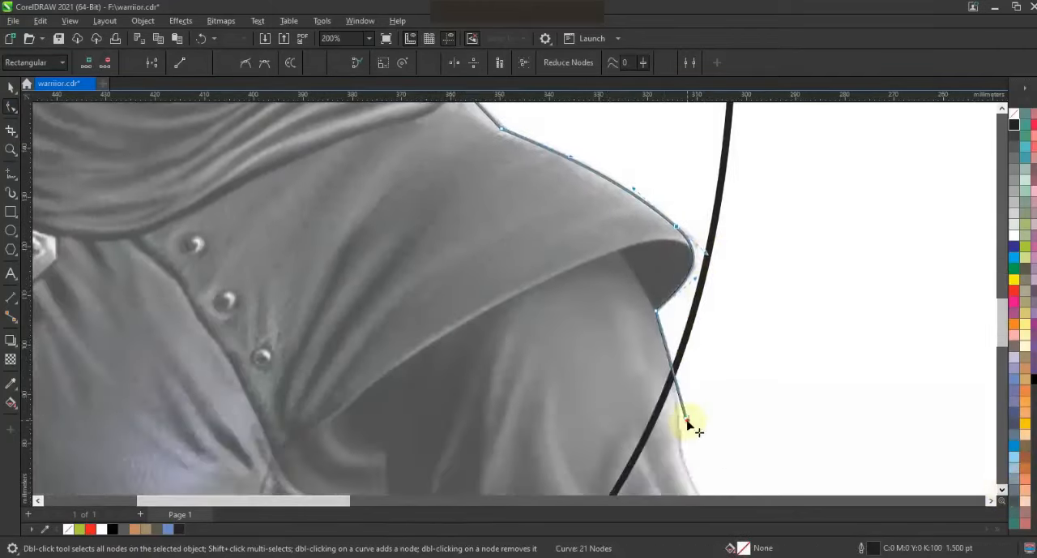
Trace the gap between the forearm's underside and the waist with a new curve, bending its waist segments.
key("F3")
left_click(11, 149)
left_click_drag(289, 335, 572, 430)
key("F5")
left_click(539, 371)
left_click(455, 349)
left_click(455, 431)
key("F10")
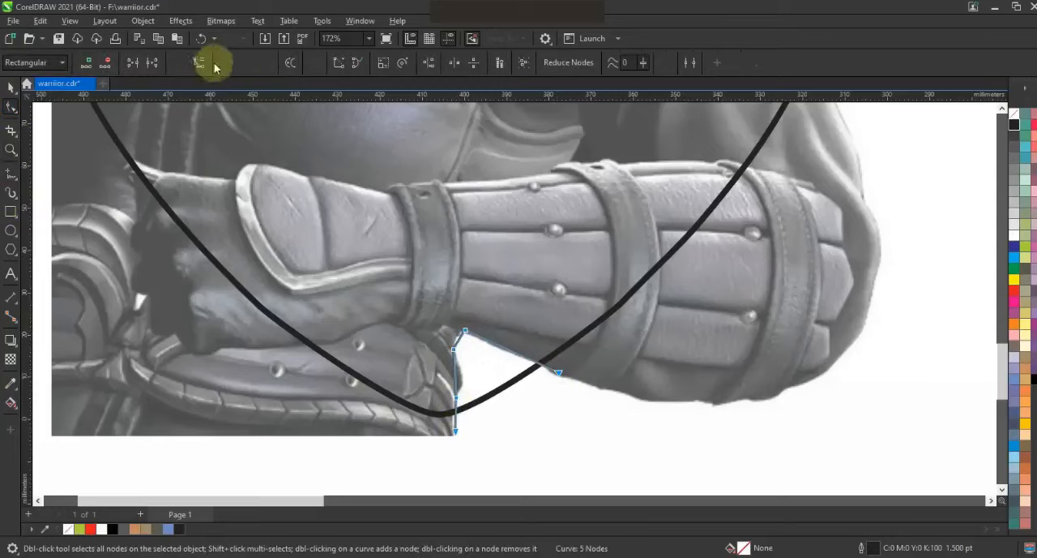
left_click_drag(460, 347, 457, 414)
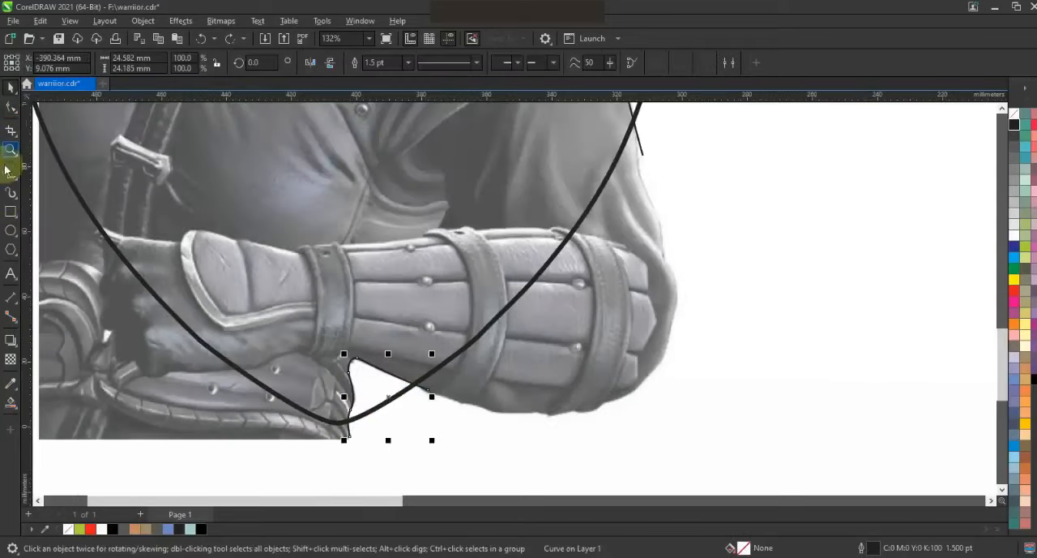
Extend the lower curve along the forearm's underside, around the elbow and up the sleeve to the upper outline.
left_click(10, 171)
left_click(536, 411)
left_click(606, 400)
left_click(671, 317)
left_click(661, 256)
left_click(638, 168)
left_click(631, 114)
Bend the segments along the sleeve, elbow and forearm underside to follow the arm's contour.
left_click(12, 107)
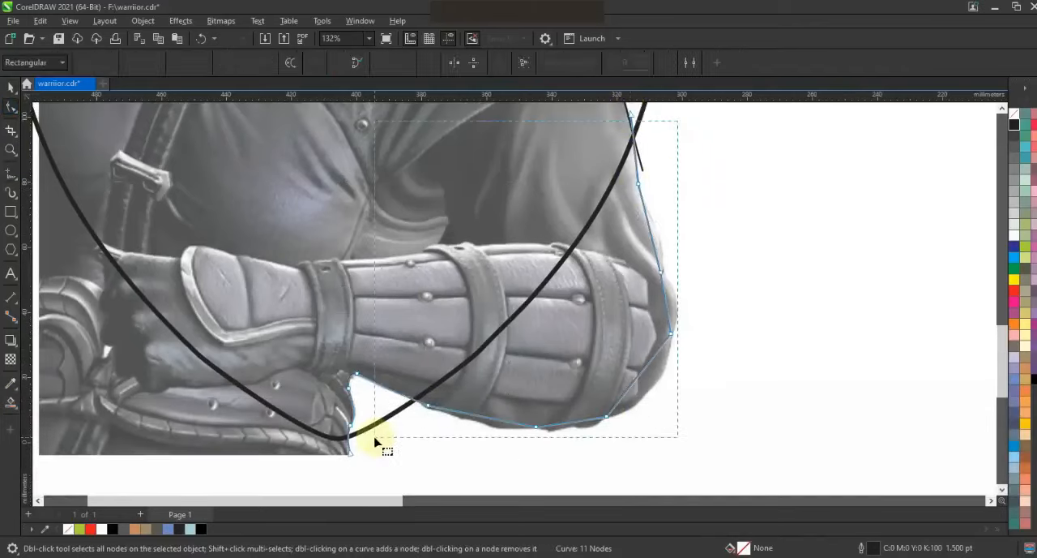
key("Escape")
left_click_drag(667, 317, 675, 313)
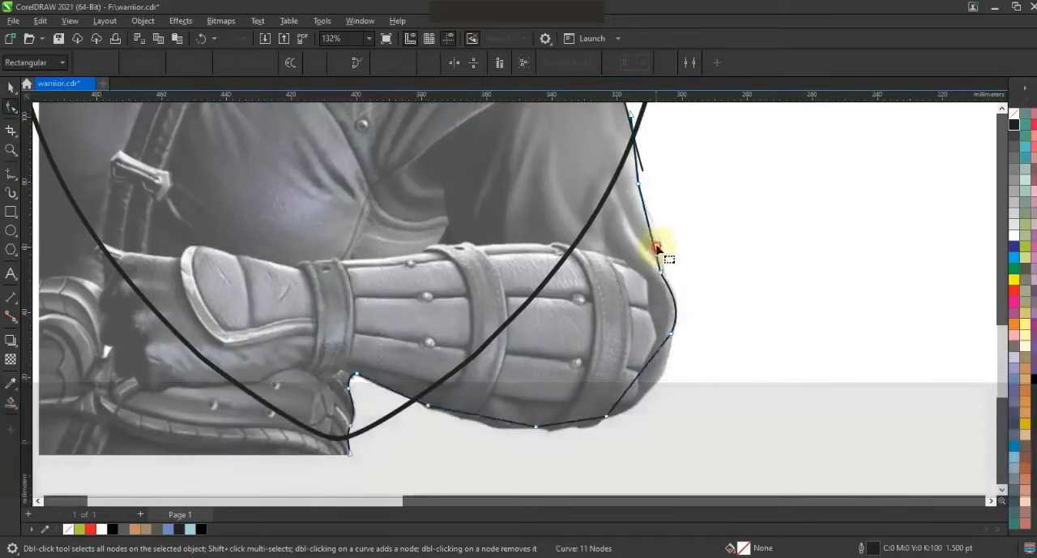
left_click_drag(651, 244, 667, 251)
left_click_drag(640, 372, 656, 384)
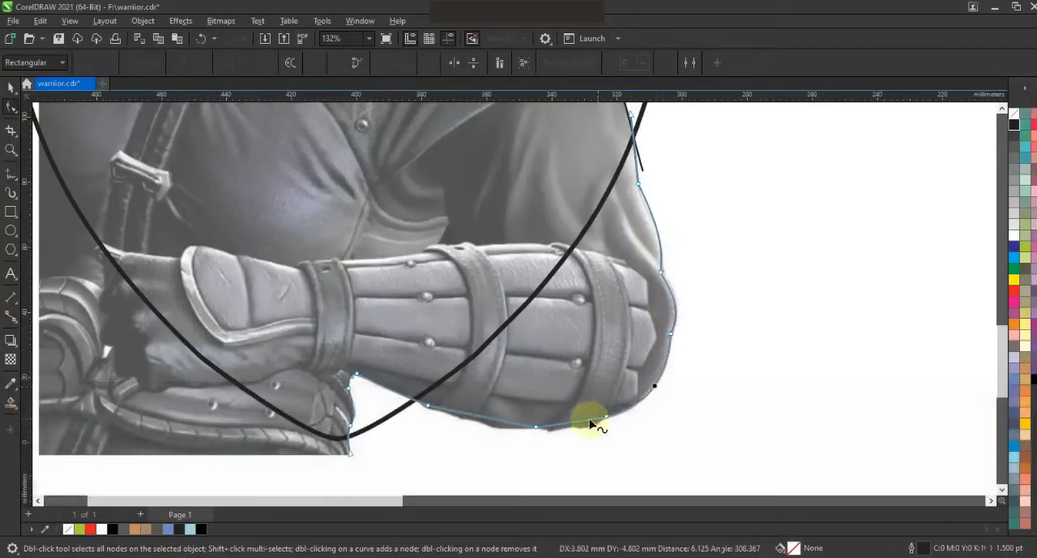
left_click_drag(505, 422, 502, 430)
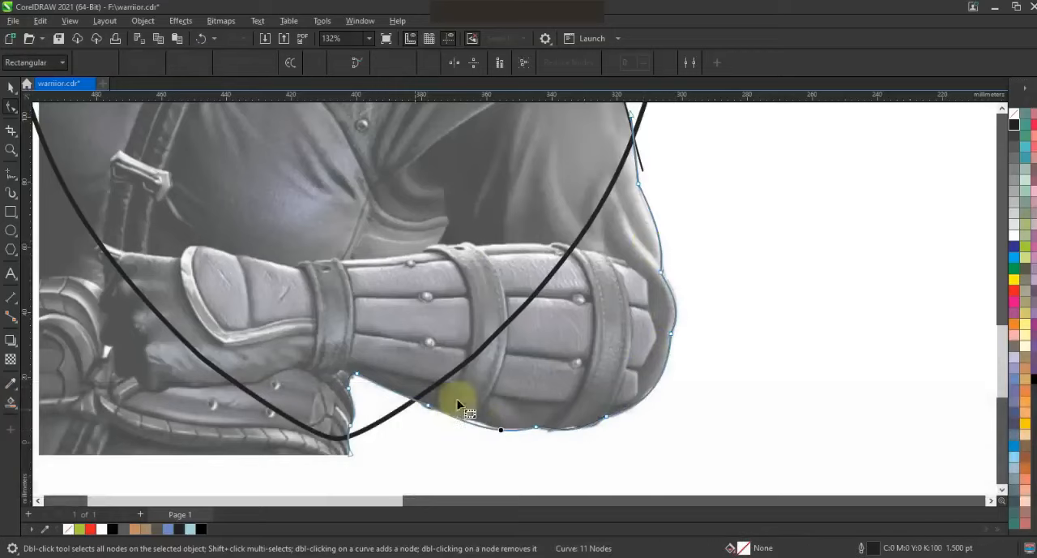
Fill the enclosed body, forearm and head regions of the warrior in light blue with the Smart Fill tool.
left_click(12, 89)
key("F3")
key("Escape")
scroll(224, 219, "up", 2)
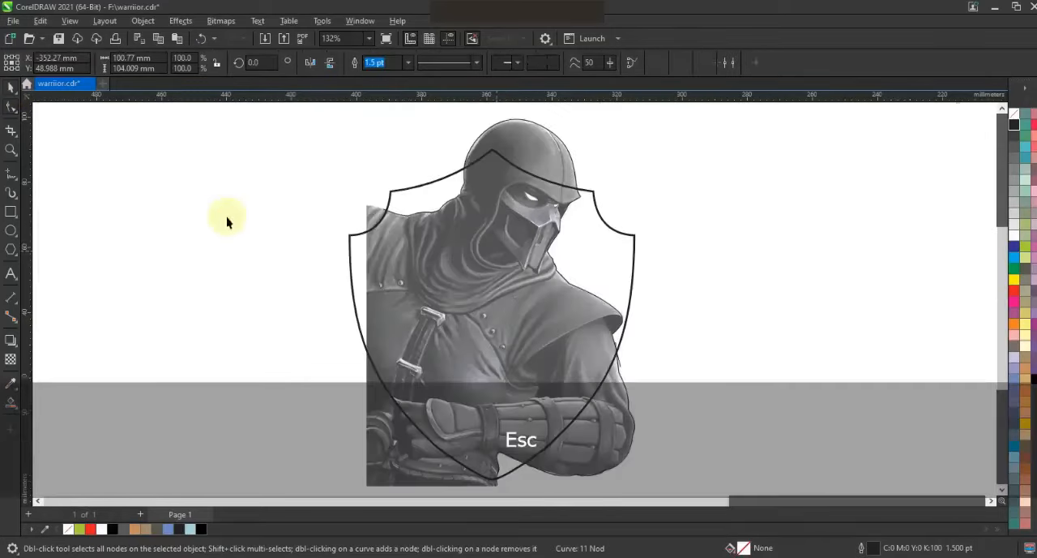
left_click(10, 405)
left_click(510, 386)
left_click(573, 422)
left_click(527, 160)
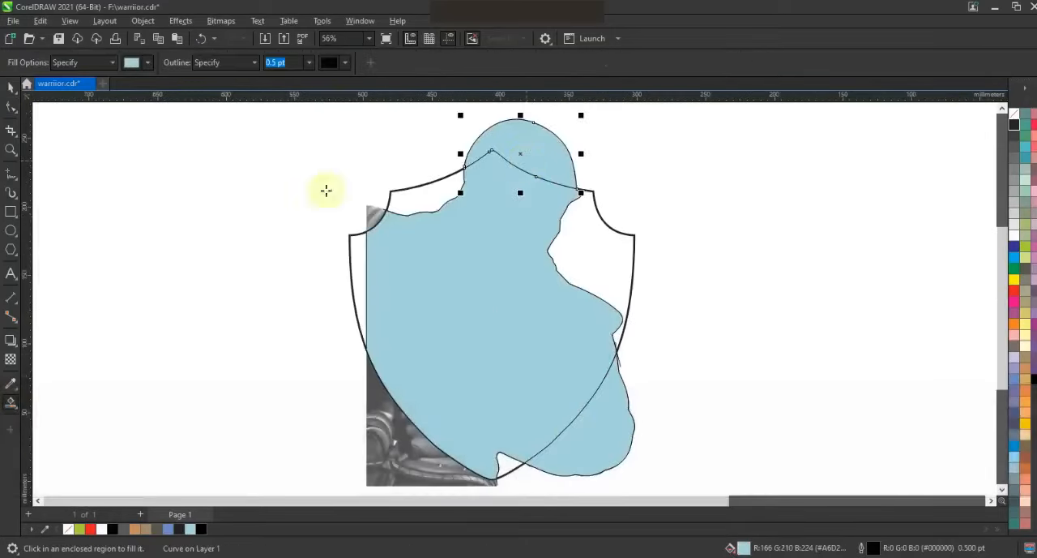
Select the light blue filled pieces together and weld them into one silhouette.
left_click(17, 91)
scroll(595, 273, "down", 2)
key("Escape")
left_click(476, 257)
left_click(610, 373, "shift")
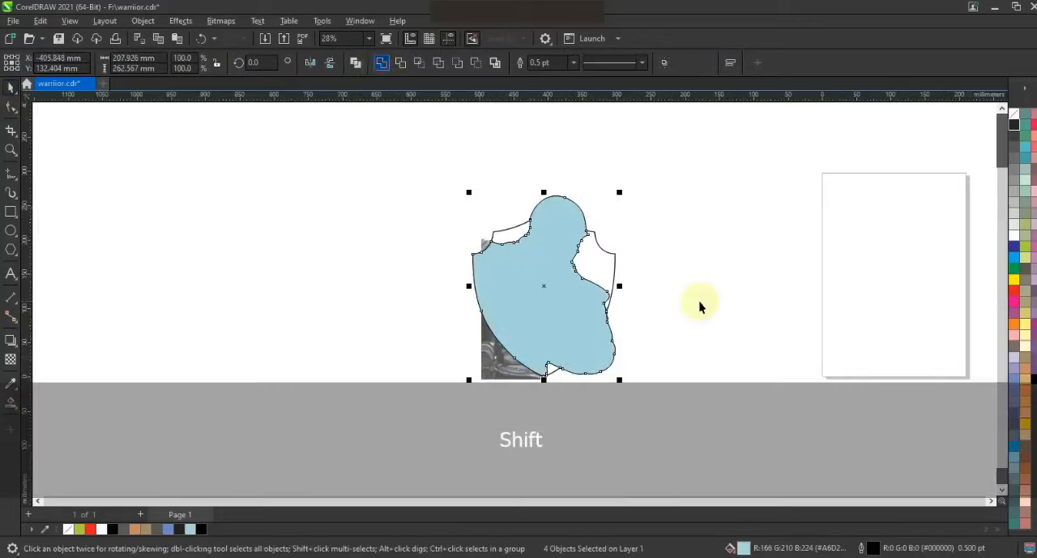
left_click(695, 305)
Delete the leftover stray tracing line beside the upper arm.
left_click_drag(665, 405, 413, 169)
scroll(596, 272, "up", 1)
key("Escape")
left_click(623, 366)
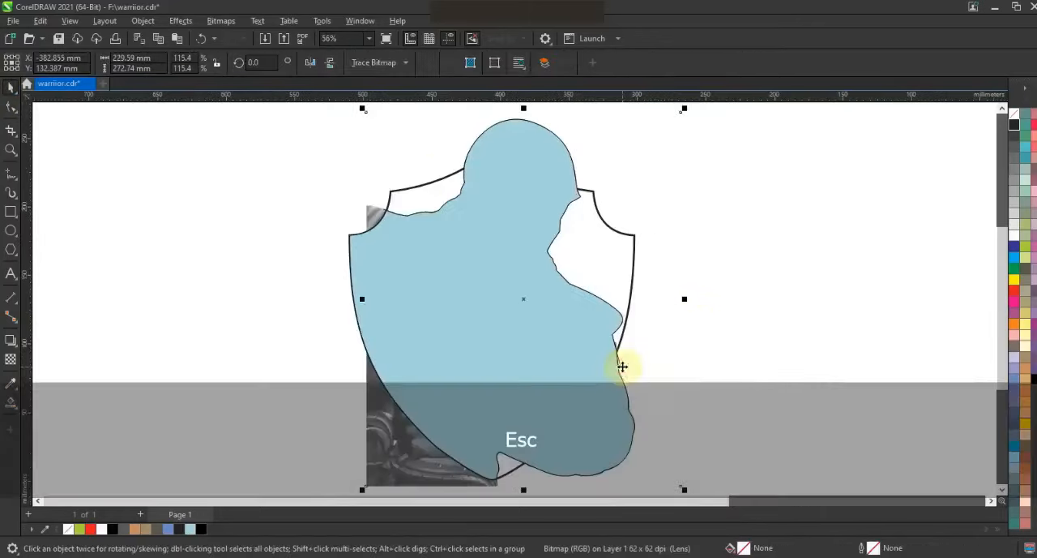
left_click(622, 367)
left_click(622, 363)
key("Delete")
Remove the light blue fill from the welded silhouette, keeping only its outline.
left_click_drag(706, 121, 251, 360)
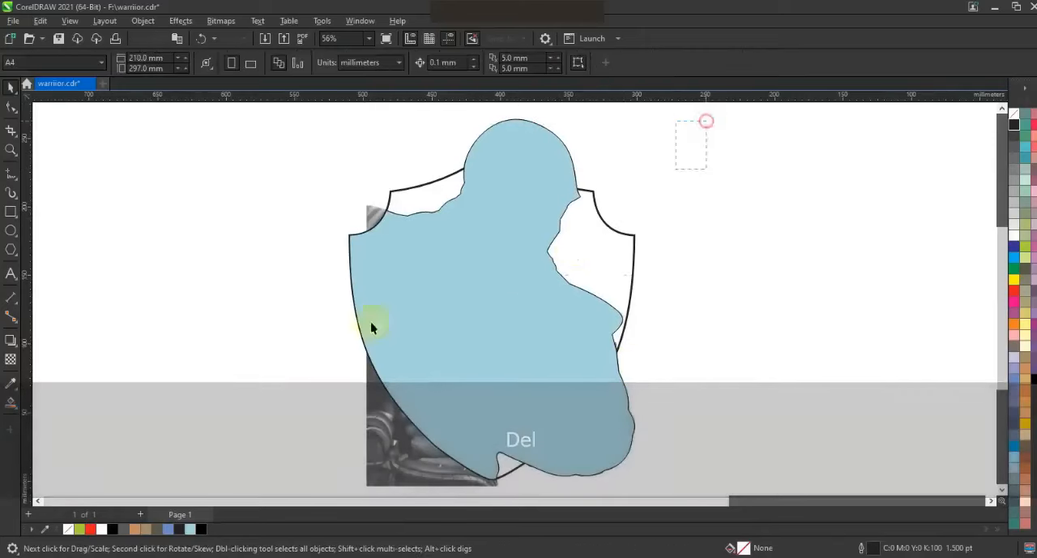
left_click(531, 309)
left_click(1013, 113)
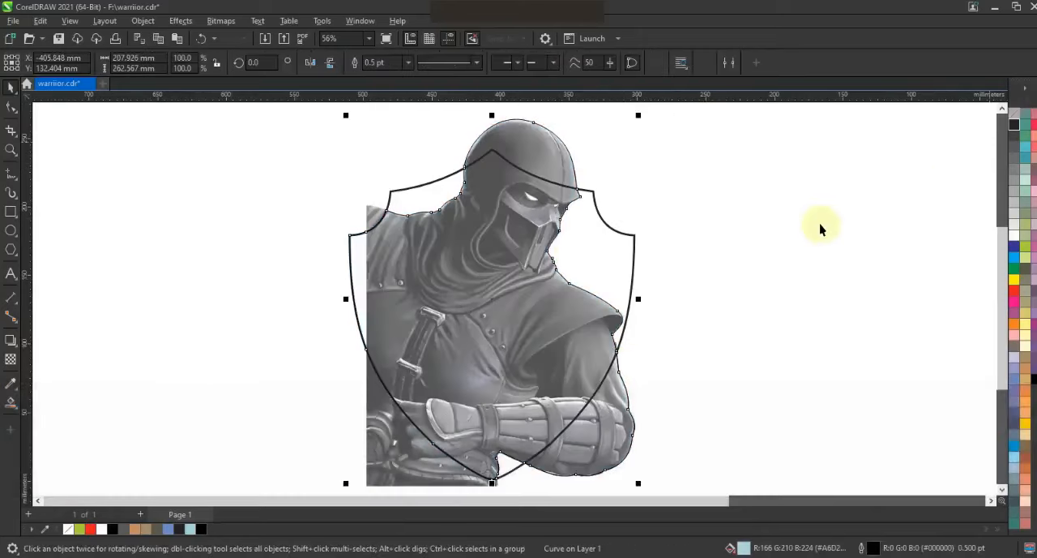
left_click(820, 230)
Place a copy of the shield and the warrior silhouette beside the reference image.
scroll(654, 229, "down", 1)
key("Escape")
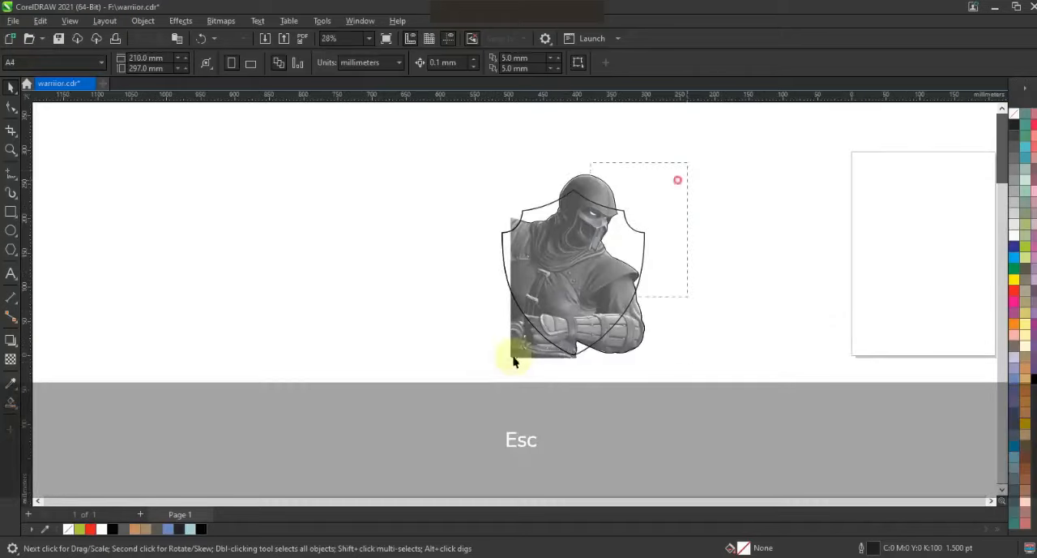
left_click(595, 263)
left_click_drag(595, 263, 406, 276)
left_click(459, 359)
left_click(467, 348)
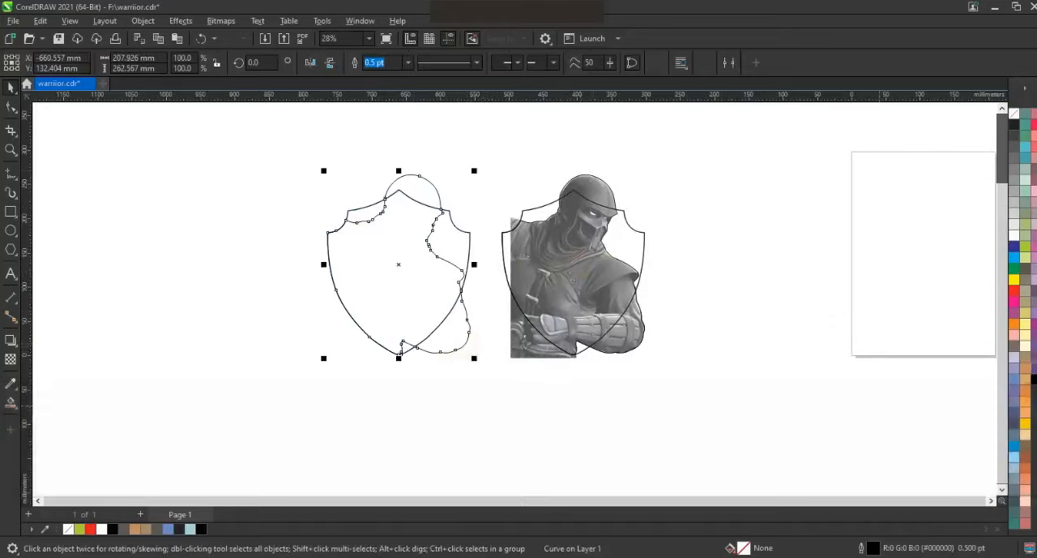
Fill the copied warrior silhouette with black and the shield behind it with golden yellow.
left_click(1034, 379)
left_click(391, 420)
left_click(469, 248)
left_click(1027, 417)
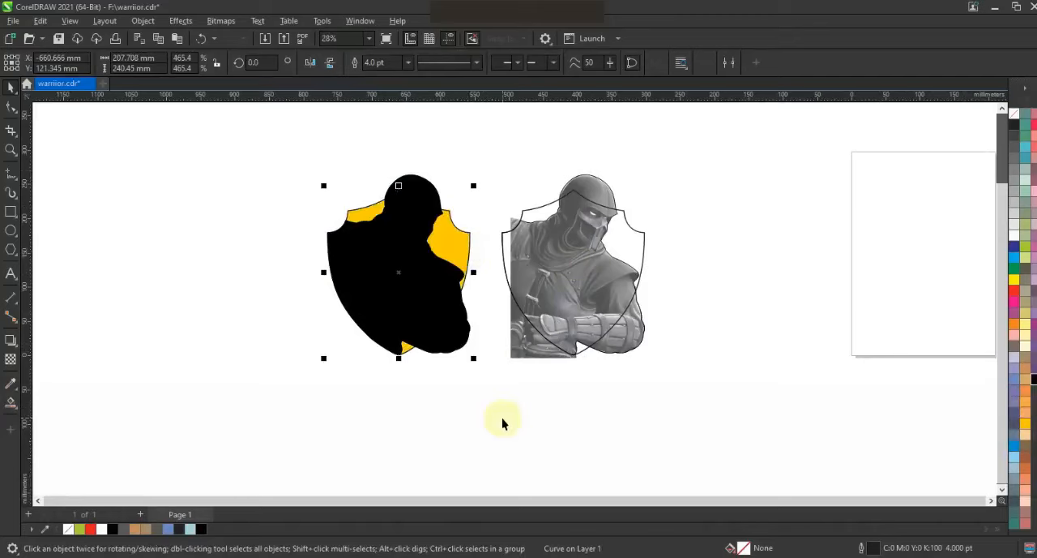
Add a single-step outside contour of about 7 mm around the yellow shield.
left_click(11, 149)
left_click(572, 324)
left_click(11, 87)
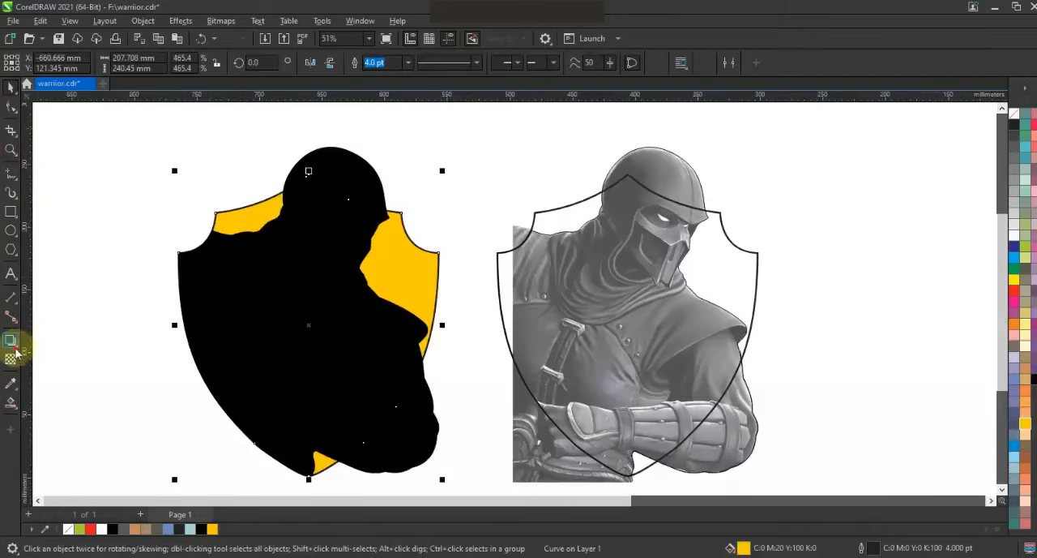
left_click(16, 348)
left_click(45, 355)
left_click_drag(439, 251, 450, 234)
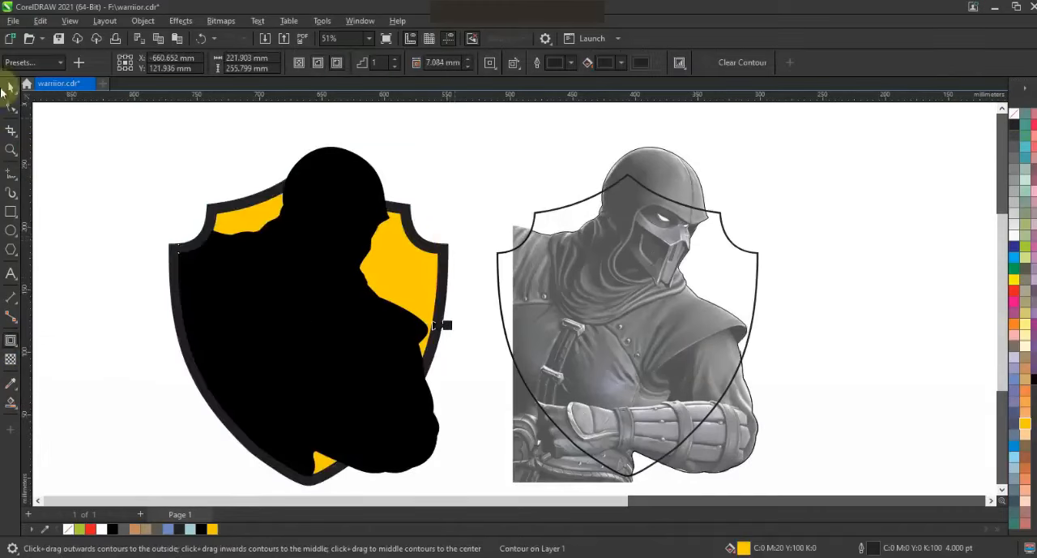
Break the contour apart from the yellow shield and fill it with solid black.
left_click(105, 21)
mouse_move(143, 20)
left_click(158, 322)
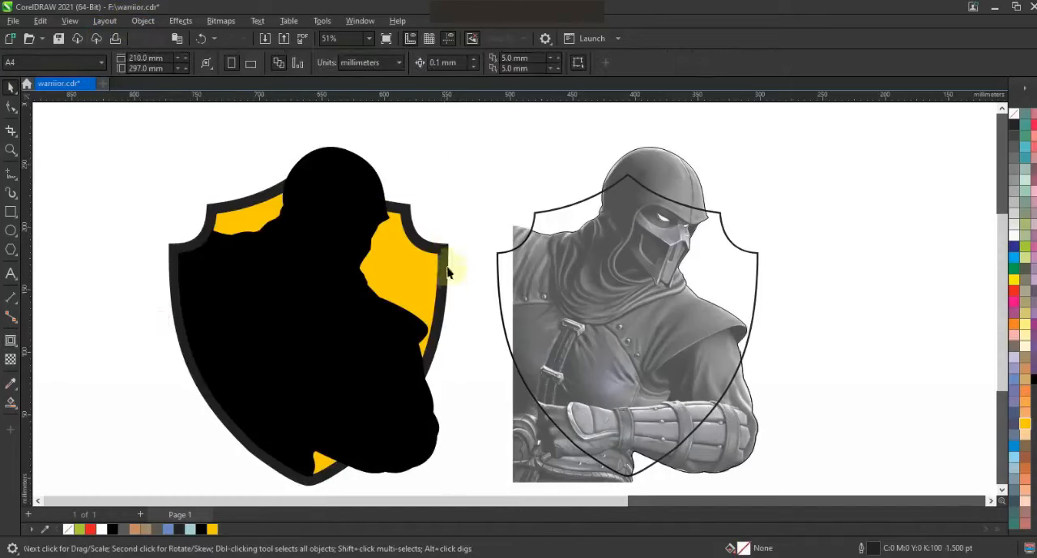
left_click(482, 173)
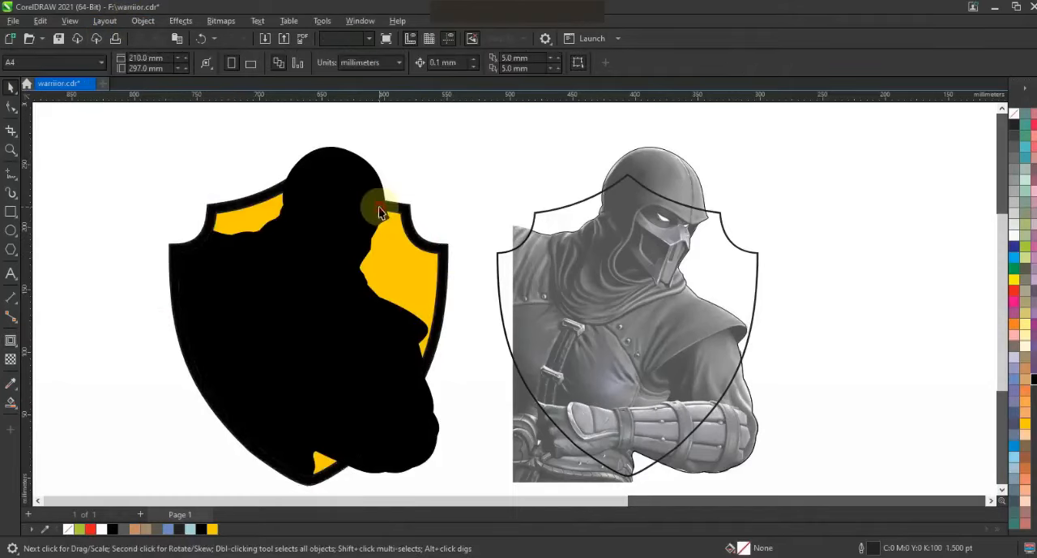
Remove the black fill from the warrior silhouette over the yellow shield.
left_click(377, 204)
left_click(1017, 116)
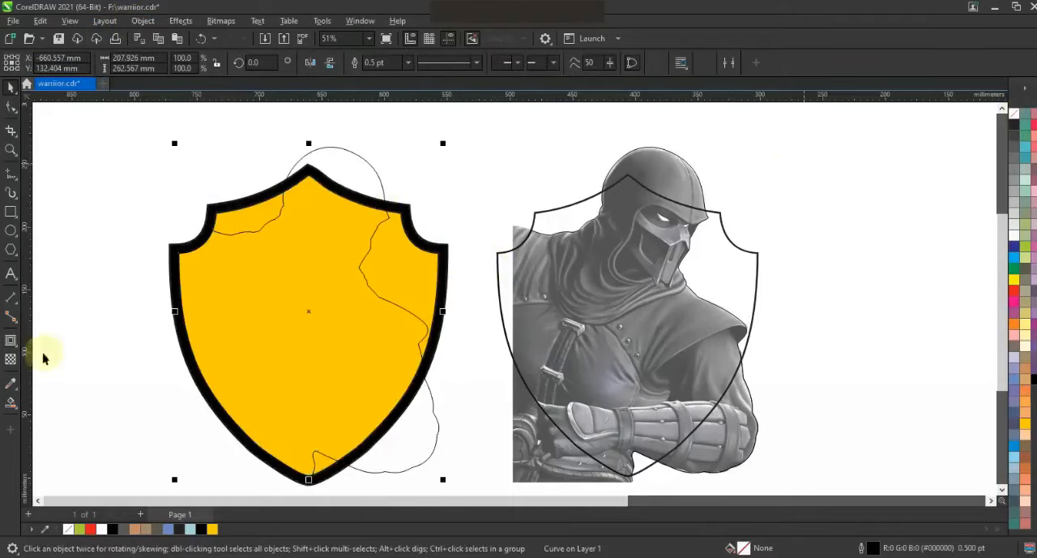
Add an outside contour around the warrior silhouette over the yellow shield.
left_click(10, 340)
left_click_drag(375, 160, 390, 148)
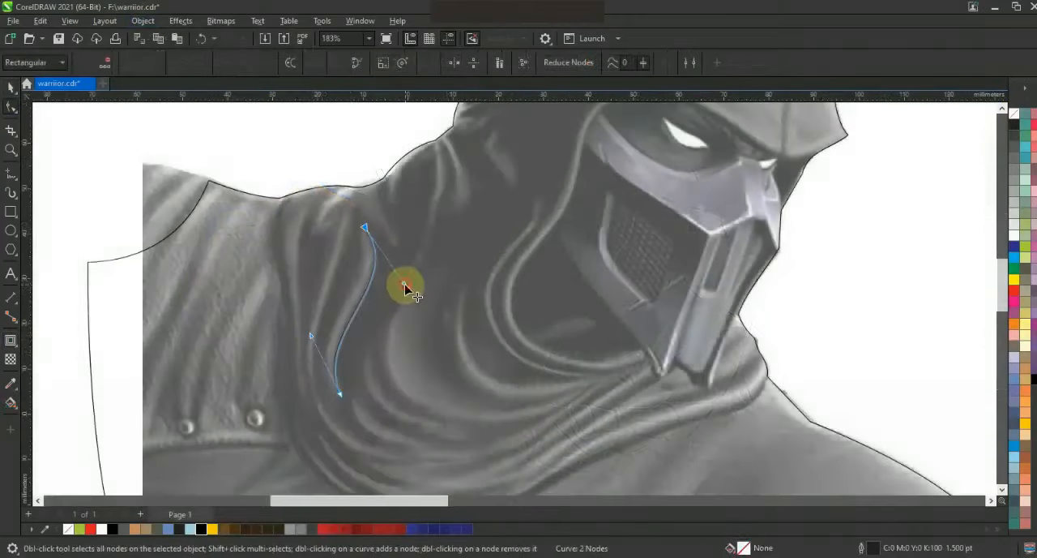
Duplicate the curved fold line on the scarf slightly to its left and join both curves into one thin closed sliver.
left_click(10, 87)
left_click_drag(364, 296, 352, 296)
right_click(351, 296)
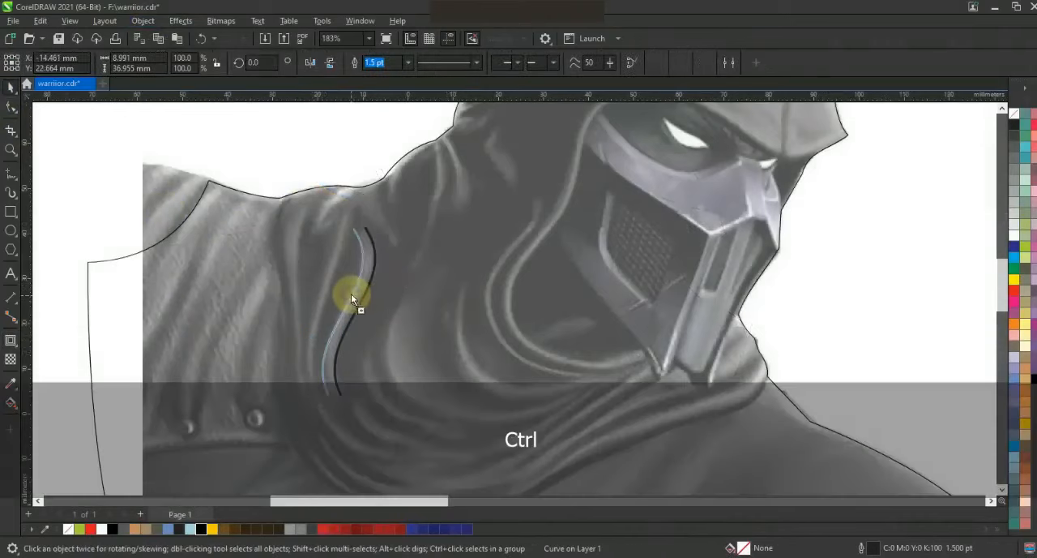
left_click(375, 252, "shift")
left_click(355, 63)
left_click(10, 106)
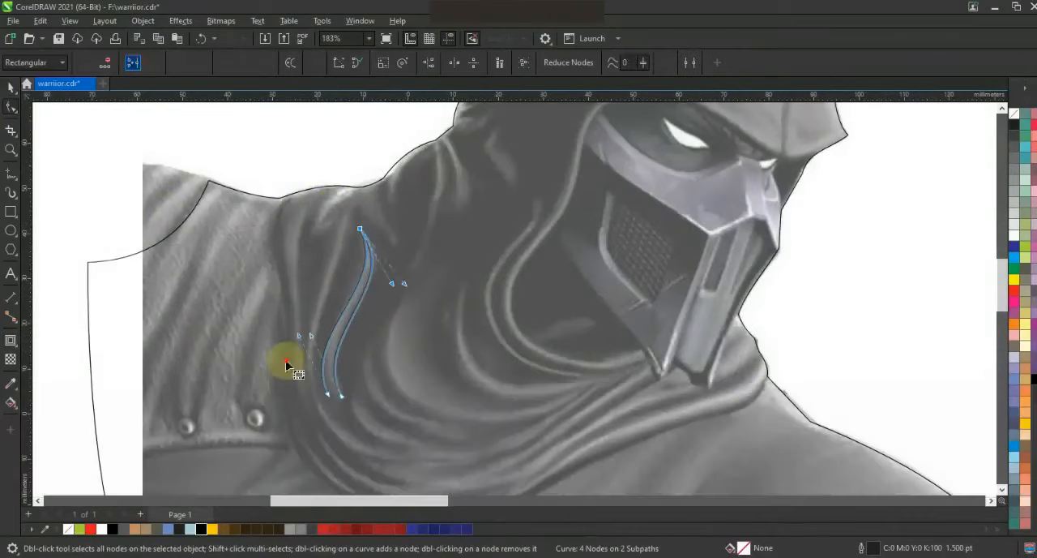
key("space")
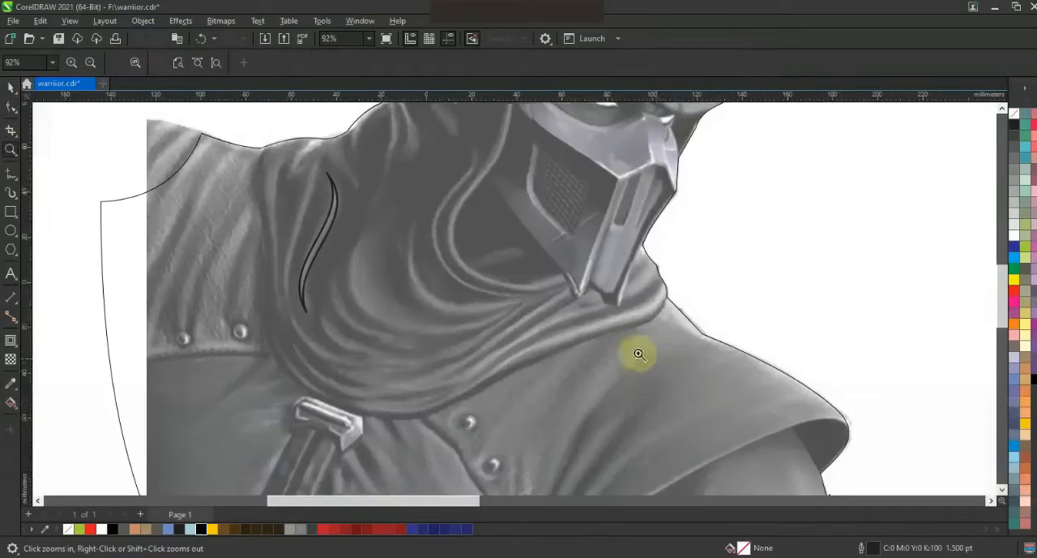
Draw a closed zigzag outline of straight segments around the lower scarf folds beneath the mask.
left_click(10, 173)
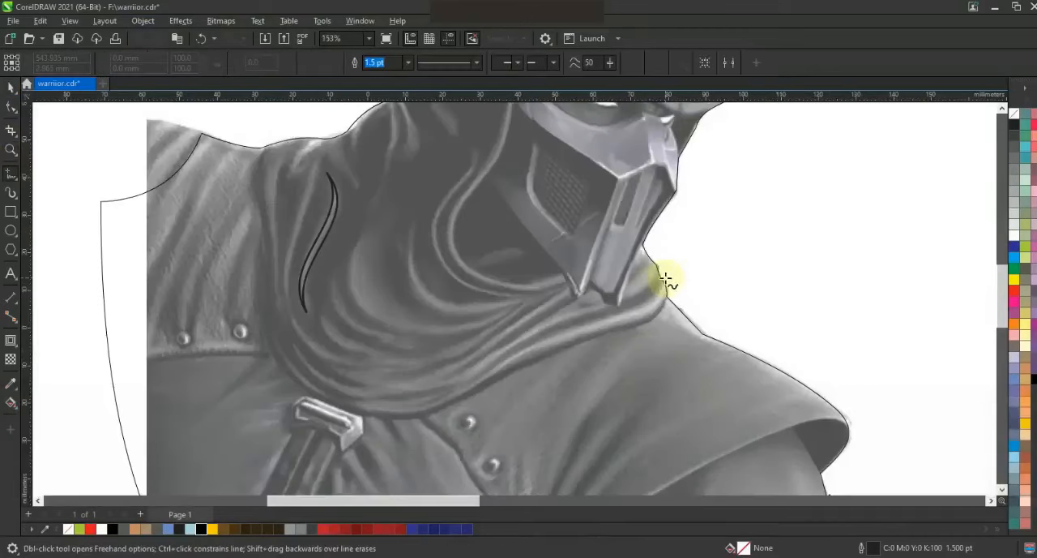
left_click(621, 301)
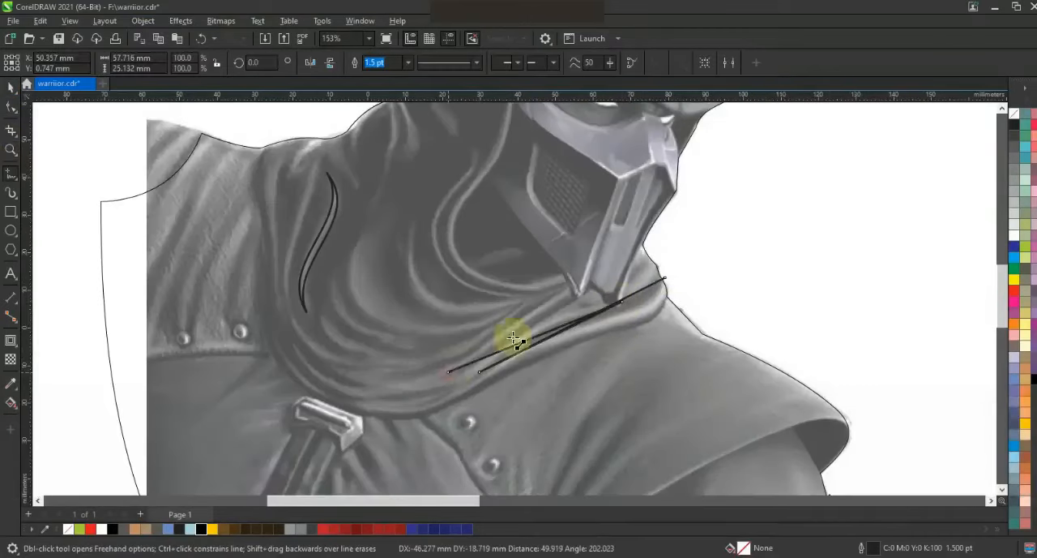
double_click(389, 374)
double_click(535, 305)
double_click(382, 351)
double_click(319, 309)
double_click(371, 365)
double_click(366, 384)
double_click(293, 343)
double_click(368, 397)
double_click(270, 343)
double_click(454, 396)
left_click(663, 280)
Bend the straight segments of the lower scarf outline into curves that follow the cloth folds.
key("F10")
left_click_drag(634, 310, 649, 309)
left_click_drag(543, 332, 546, 329)
key("ctrl+z")
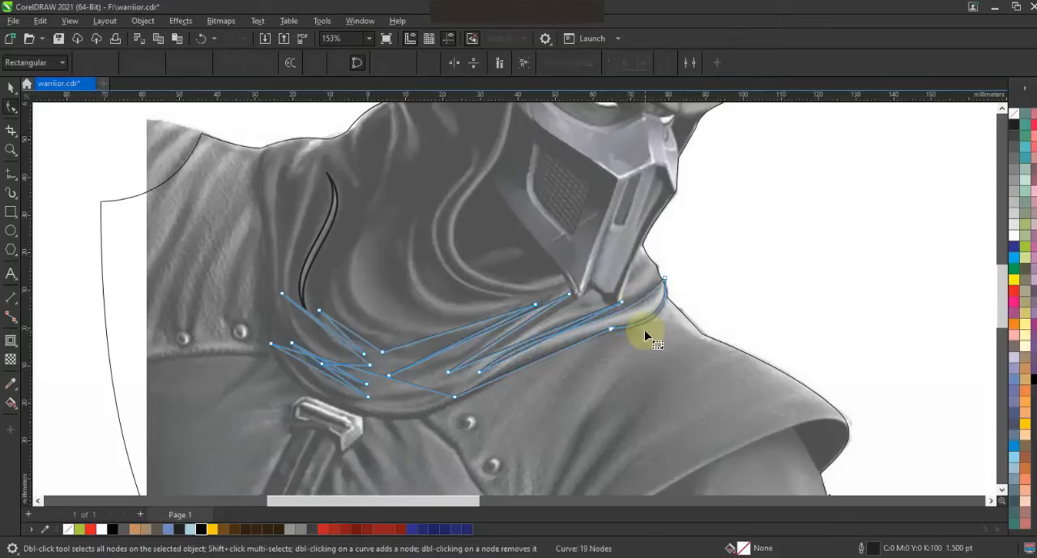
left_click_drag(523, 365, 520, 358)
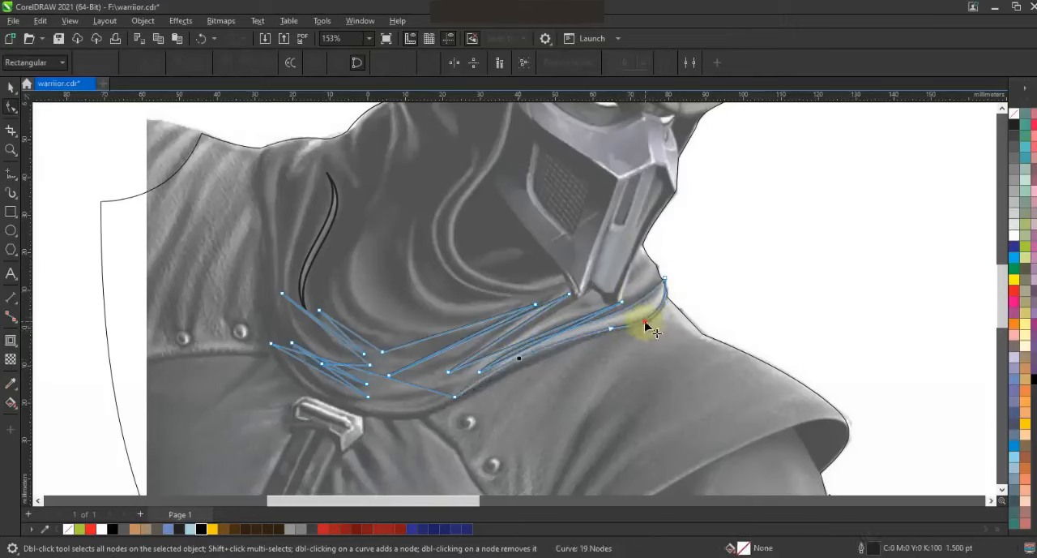
left_click_drag(644, 319, 642, 303)
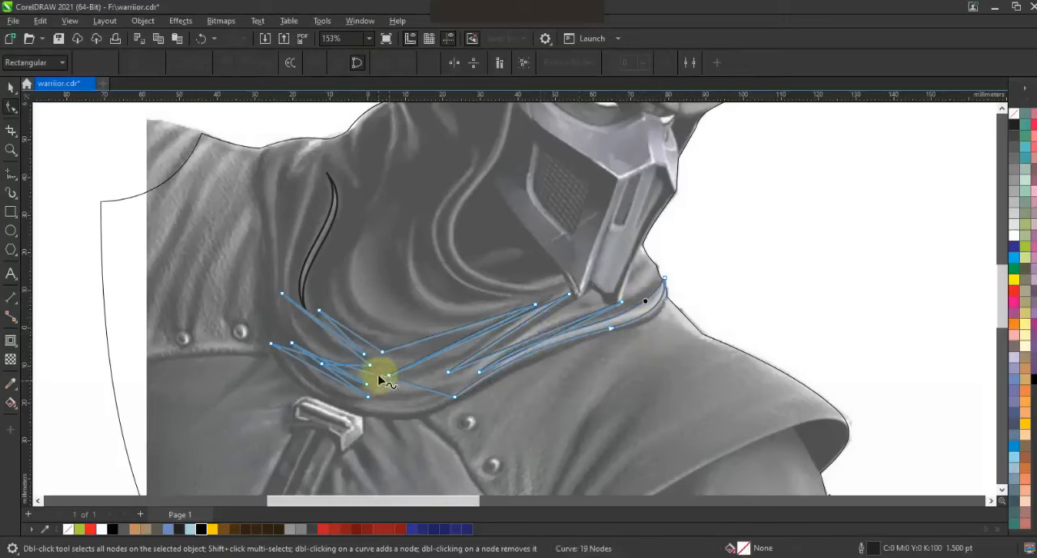
left_click_drag(379, 380, 327, 351)
left_click_drag(415, 344, 417, 353)
left_click_drag(432, 358, 564, 339)
key("ctrl+z")
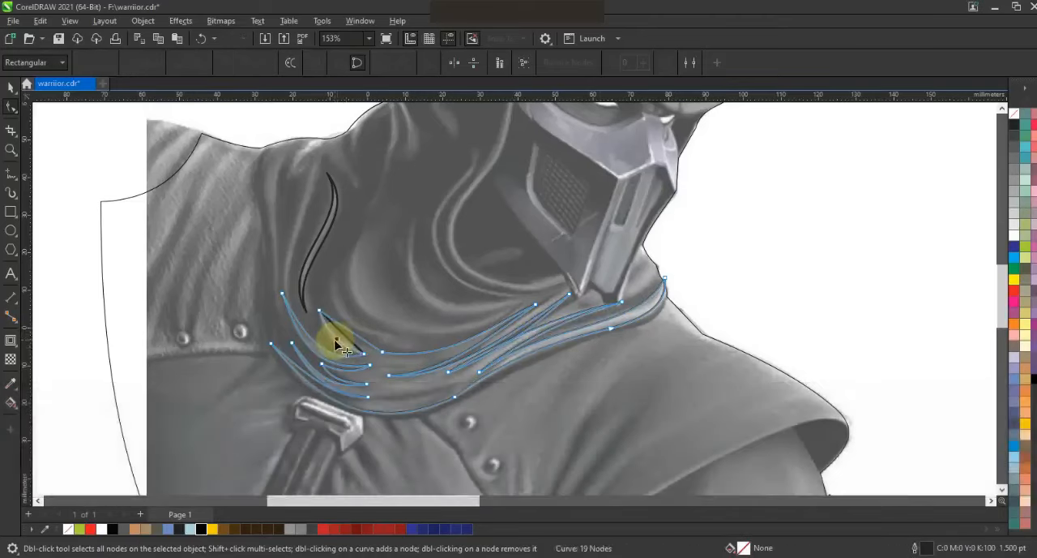
Fill the thin sliver and the lower scarf shape with lime green (C40 M0 Y100 K0).
key("space")
key("F3")
key("F3")
key("Escape")
left_click_drag(745, 199, 569, 295)
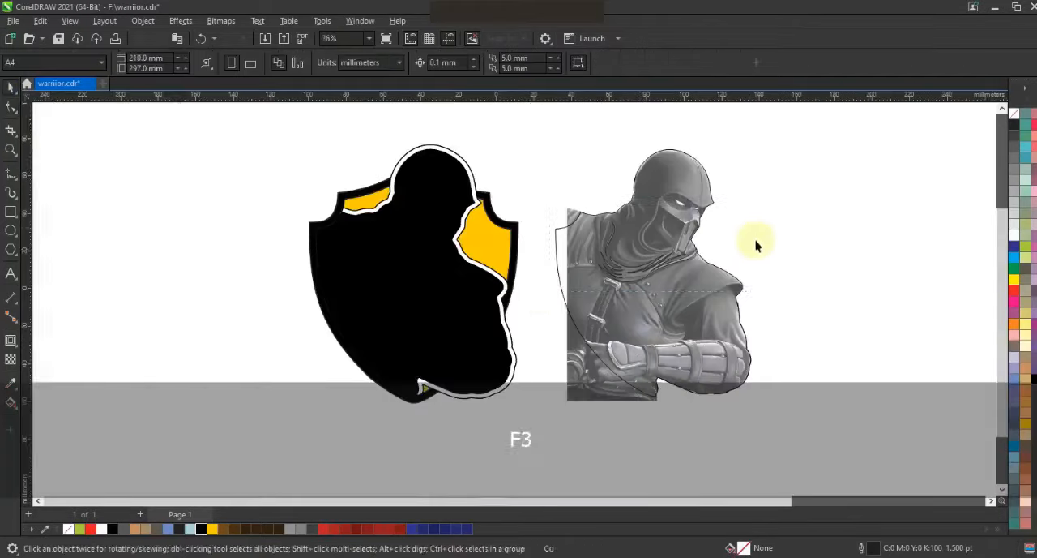
left_click(1026, 246)
key("ctrl+z")
Draw a closed five-node outline of straight segments for two scarf folds above the lower green shape.
key("z")
left_click_drag(587, 178, 746, 307)
left_click_drag(297, 191, 684, 401)
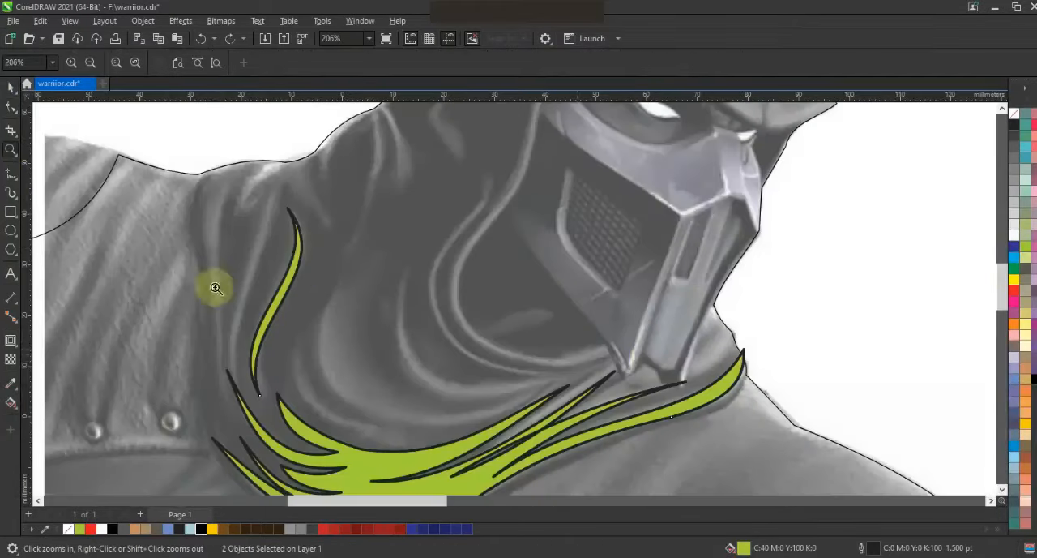
key("F5")
left_click(395, 263)
left_click(531, 384)
double_click(324, 293)
double_click(389, 421)
left_click(541, 384)
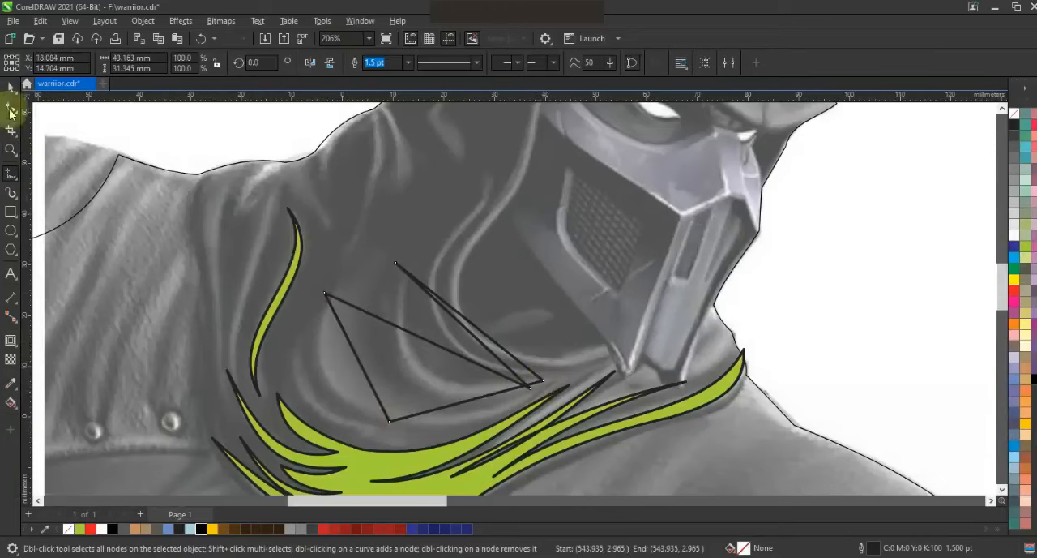
Bend the five-node outline into two crescent-shaped folds and fill them with lime green.
left_click(11, 106)
mouse_move(352, 357)
left_mouse_down()
mouse_move(327, 381)
mouse_move(457, 424)
mouse_move(340, 400)
left_mouse_up()
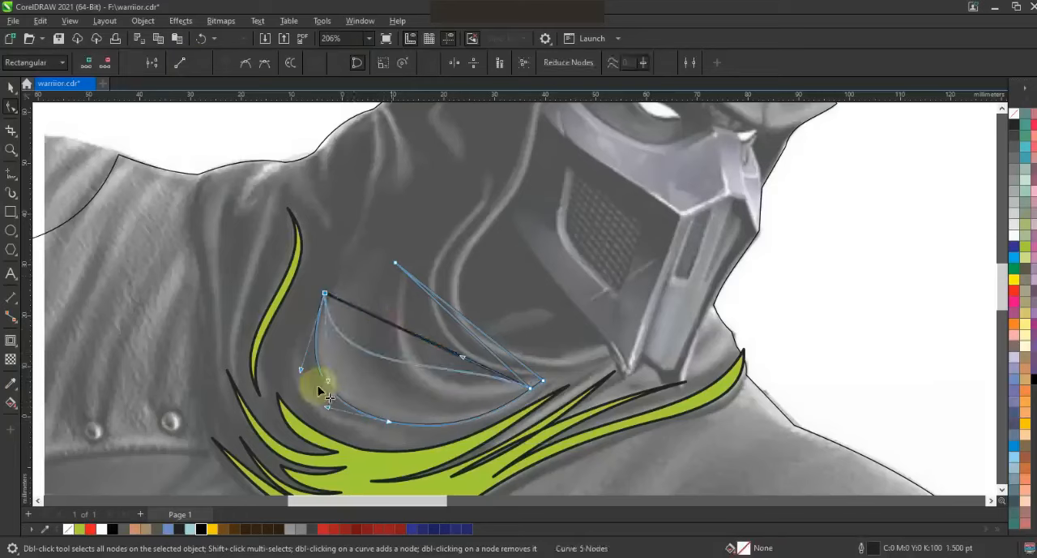
left_click_drag(463, 356, 407, 443)
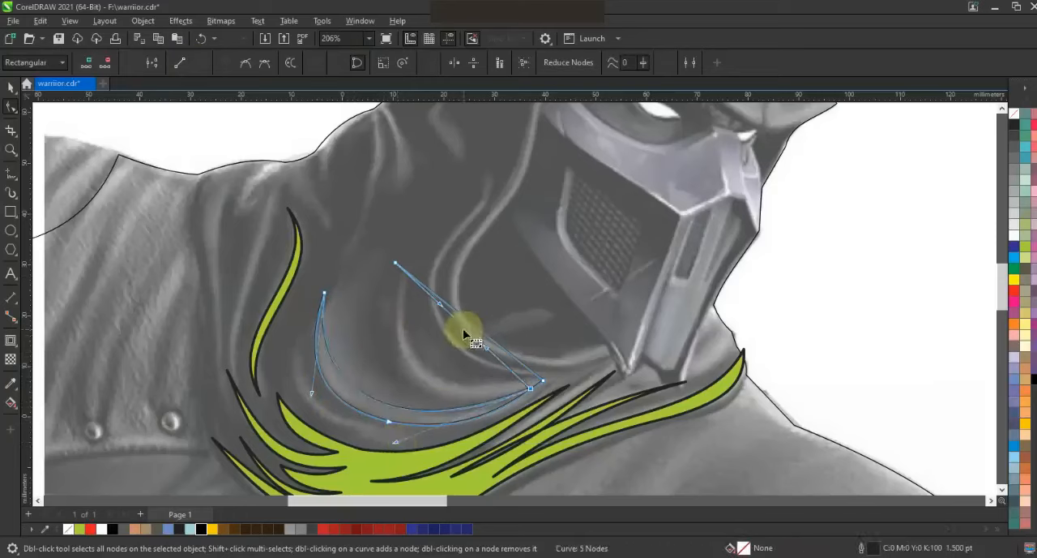
mouse_move(417, 383)
left_mouse_down()
mouse_move(463, 320)
mouse_move(426, 371)
left_mouse_up()
left_click(1025, 250)
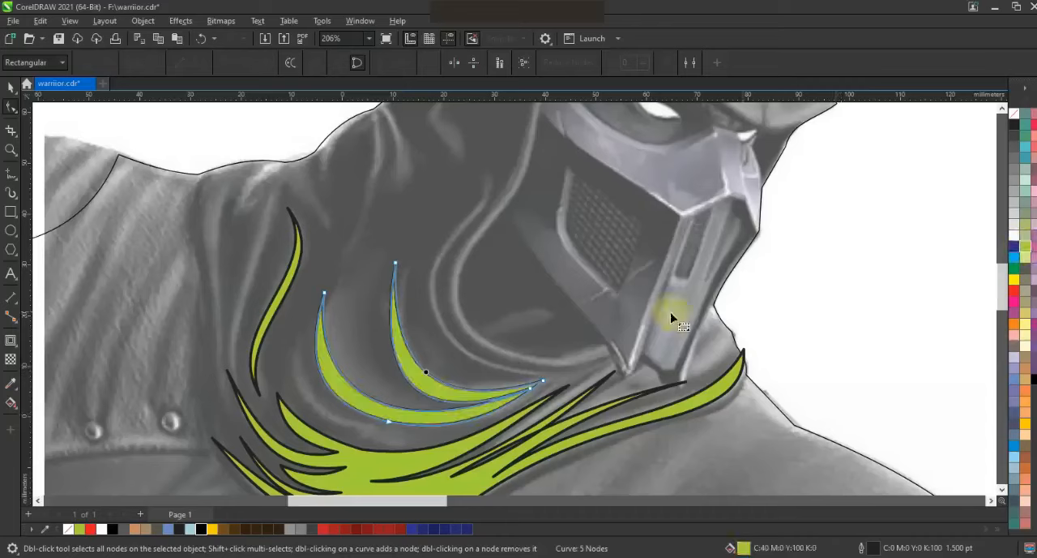
Draw a narrow crescent fold between the lower scarf shape and the crescents above it, and fill it lime green.
left_click(11, 193)
left_click(426, 438)
left_click(9, 114)
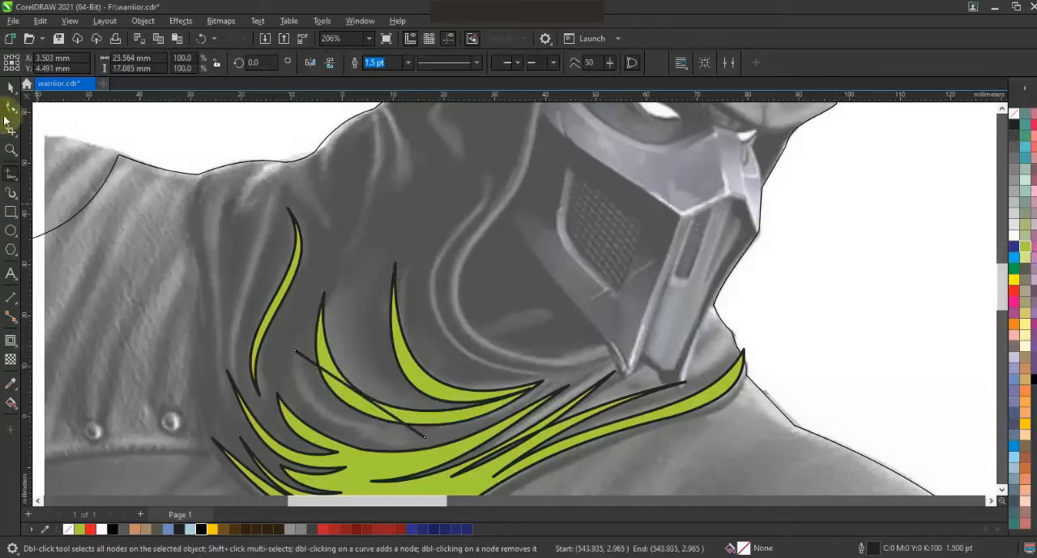
left_click_drag(362, 397, 331, 413)
left_click(9, 91)
left_click(1026, 247)
key("F3")
key("F3")
left_click(680, 314)
left_click(602, 556)
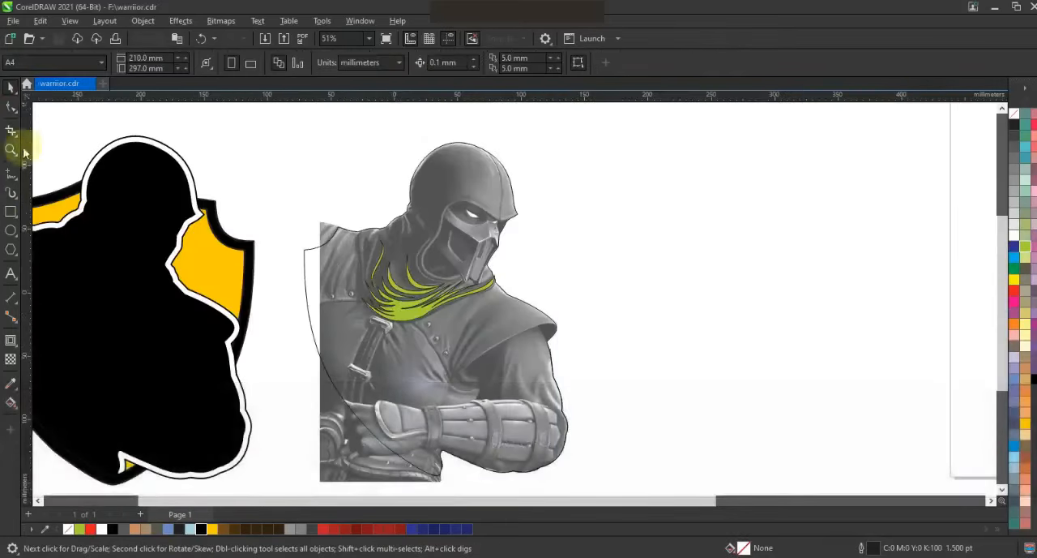
Draw a zigzag line of straight segments along the scarf's upper folds, from the shoulder to the back of the neck.
left_click(11, 150)
left_click_drag(324, 161, 594, 330)
left_click_drag(269, 190, 602, 448)
left_click(10, 174)
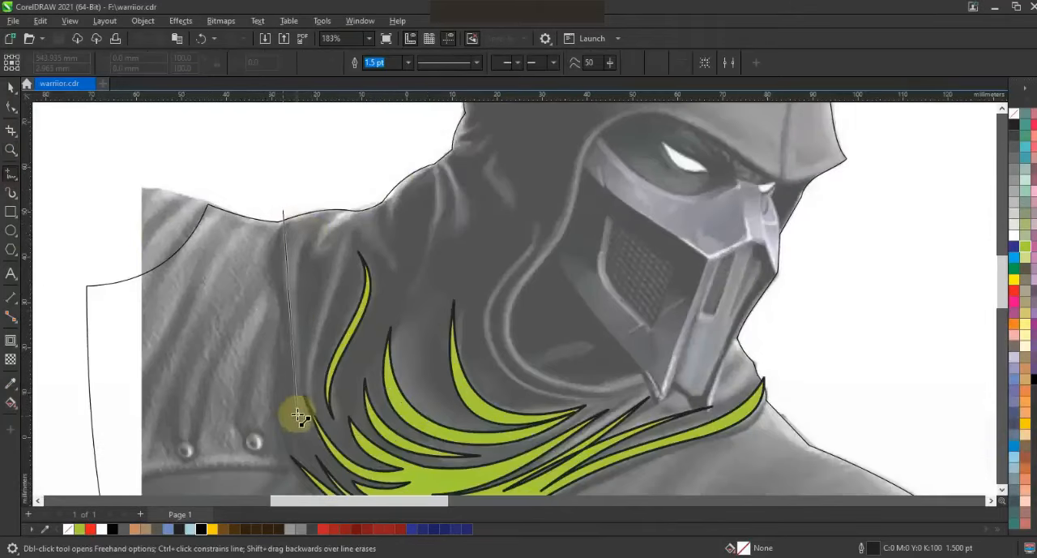
left_click(297, 415)
left_click(306, 235)
left_click(309, 267)
left_click(342, 235)
left_click(354, 234)
left_click(394, 274)
left_click(384, 209)
left_click(411, 296)
left_click(445, 168)
left_click(455, 247)
left_click(457, 162)
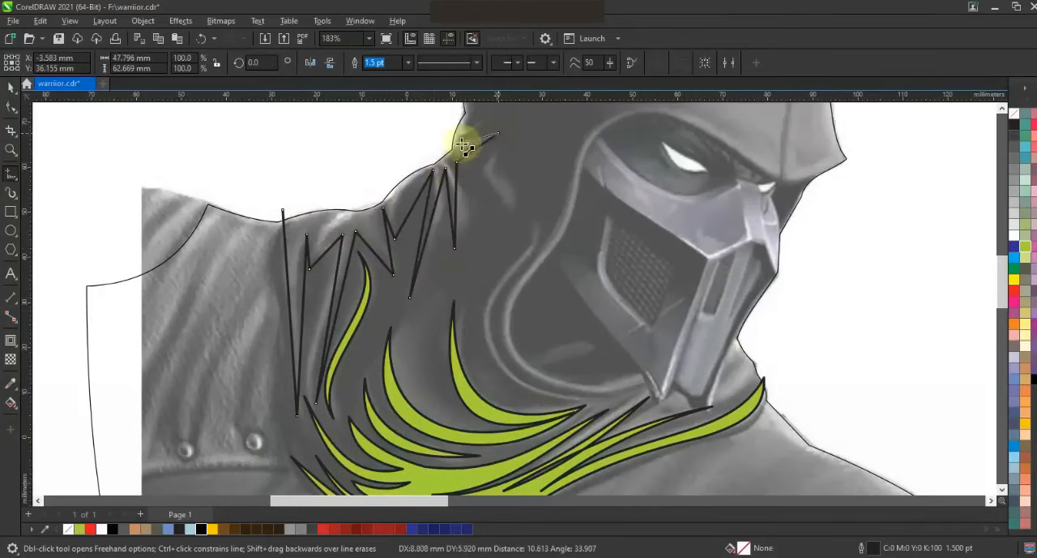
Bend the zigzag segments along the shoulder and neck into curves that follow the scarf's upper folds.
key("F10")
key("F3")
key("shift+F2")
key("Escape")
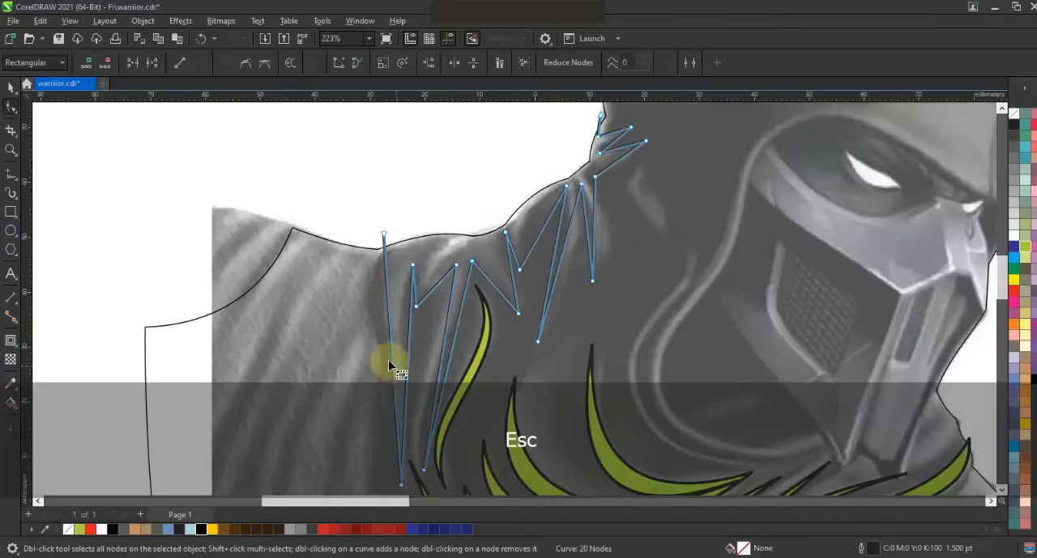
left_click_drag(426, 271, 402, 277)
left_click_drag(390, 316, 359, 303)
left_click_drag(395, 402, 402, 400)
left_click_drag(408, 337, 387, 306)
left_click_drag(404, 411, 406, 421)
left_click_drag(415, 287, 432, 281)
left_click_drag(437, 395, 432, 380)
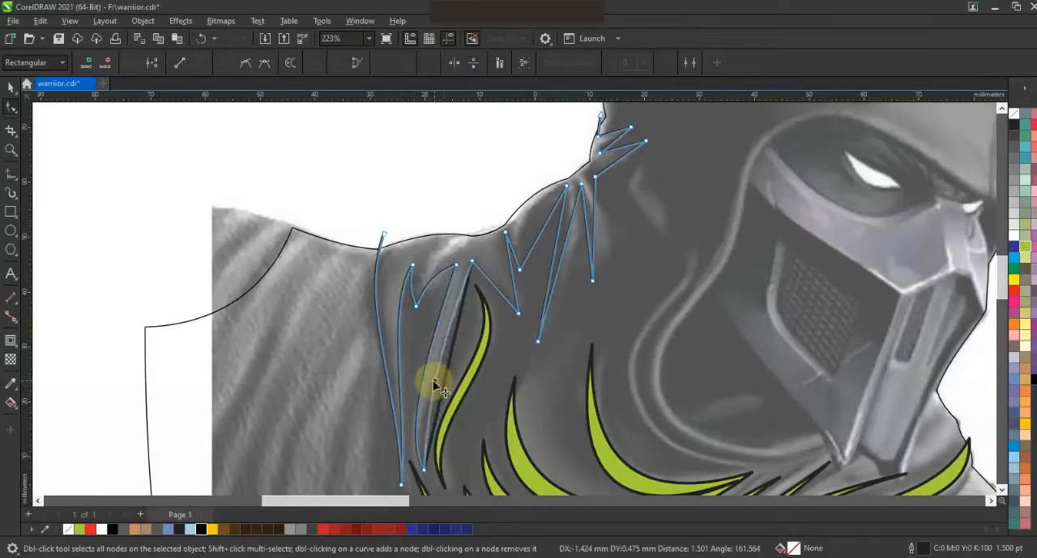
left_click_drag(498, 289, 507, 275)
left_click(529, 241)
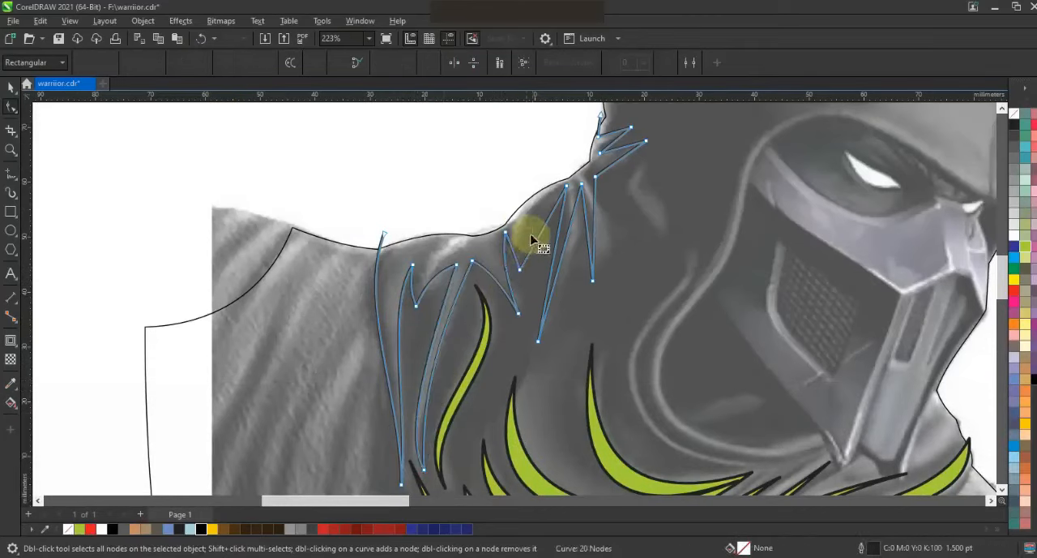
left_click_drag(534, 232, 528, 226)
left_click_drag(571, 254, 596, 234)
left_click_drag(588, 235, 596, 235)
left_click_drag(620, 159, 614, 141)
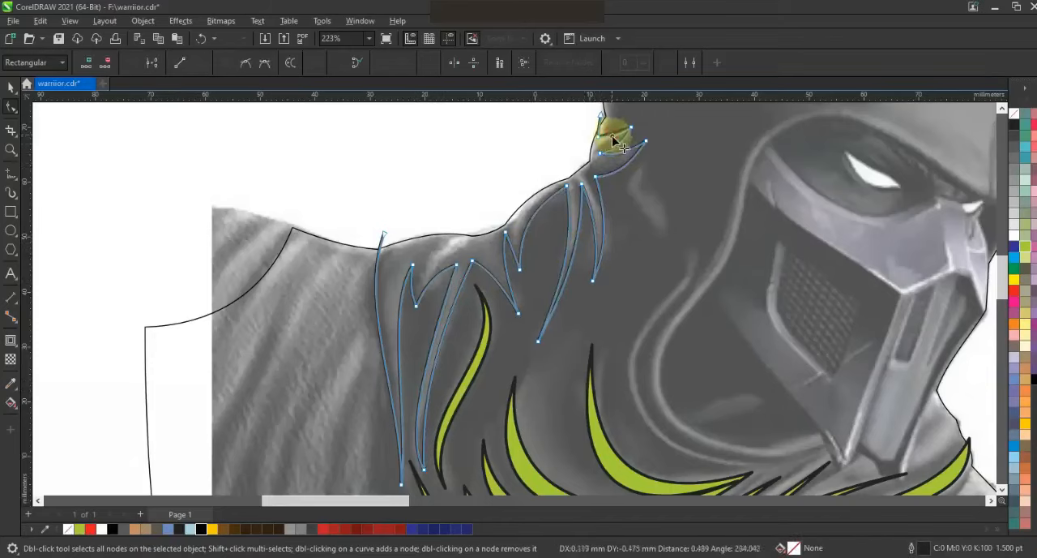
Use Smart Fill on the area between the upper fold line and the silhouette, and colour it lime green.
left_click(11, 402)
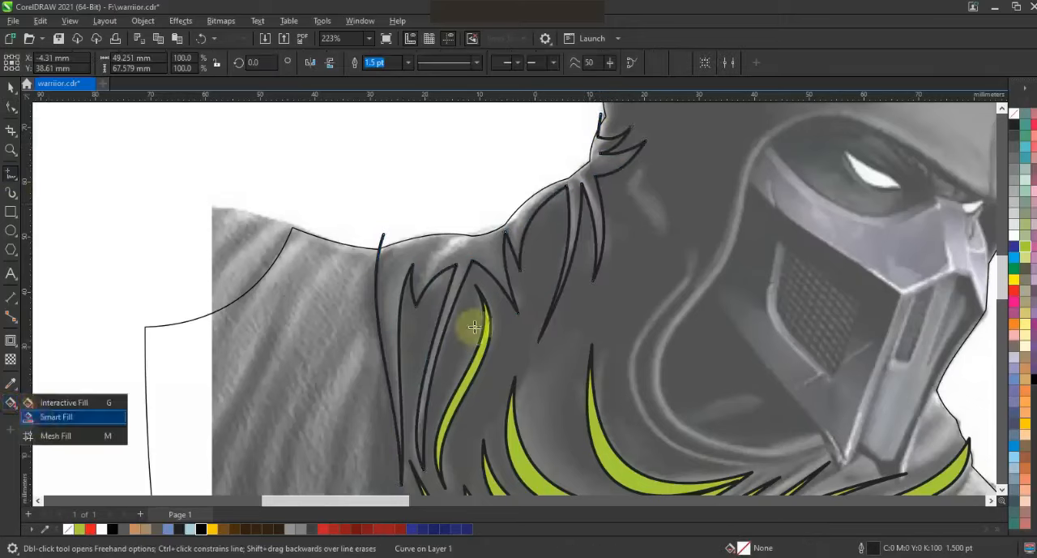
left_click(448, 260)
left_click(12, 88)
left_click(1025, 245)
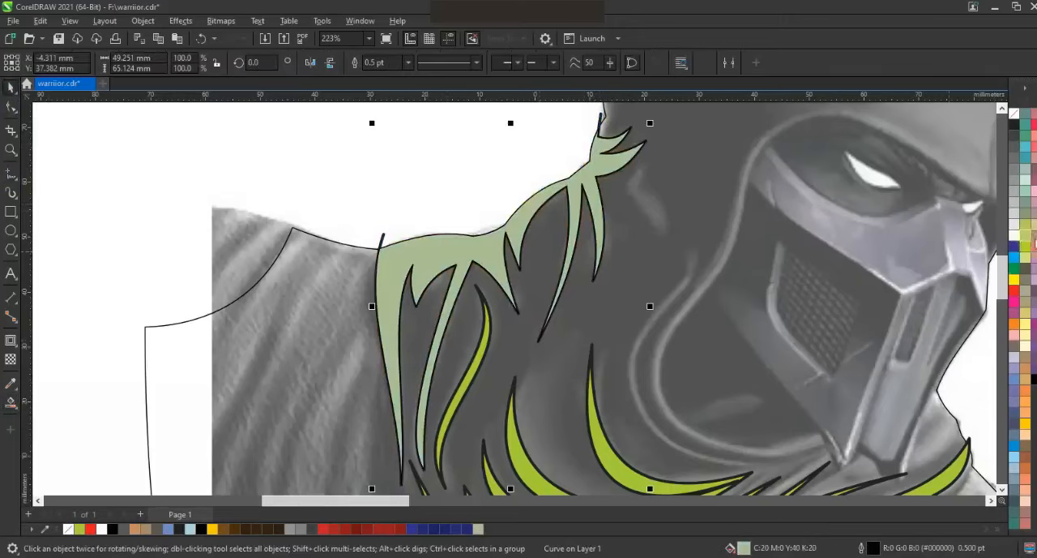
Save the drawing.
scroll(442, 224, "down", 3)
key("Escape")
key("F3")
scroll(646, 195, "up", 1)
key("ctrl+s")
Draw a jagged line of straight segments from the back of the hood over the crown and along the brow.
left_click(11, 149)
left_click_drag(571, 261, 636, 303)
key("F3")
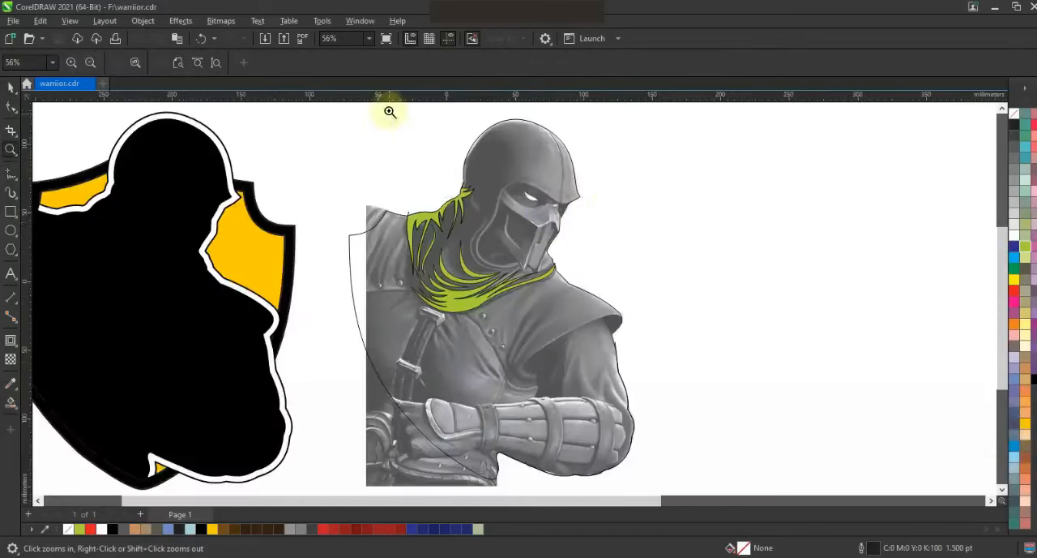
left_click_drag(408, 108, 669, 255)
left_click(11, 176)
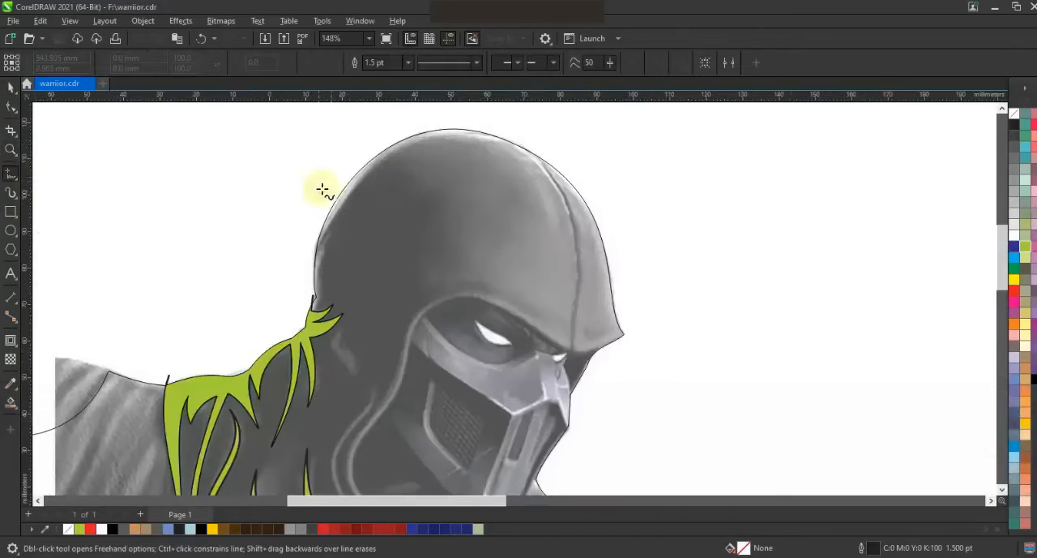
left_click(391, 161)
left_click(408, 185)
left_click(378, 203)
left_click(409, 205)
left_click(445, 200)
left_click(397, 259)
left_click(454, 241)
left_click(411, 263)
left_click(418, 294)
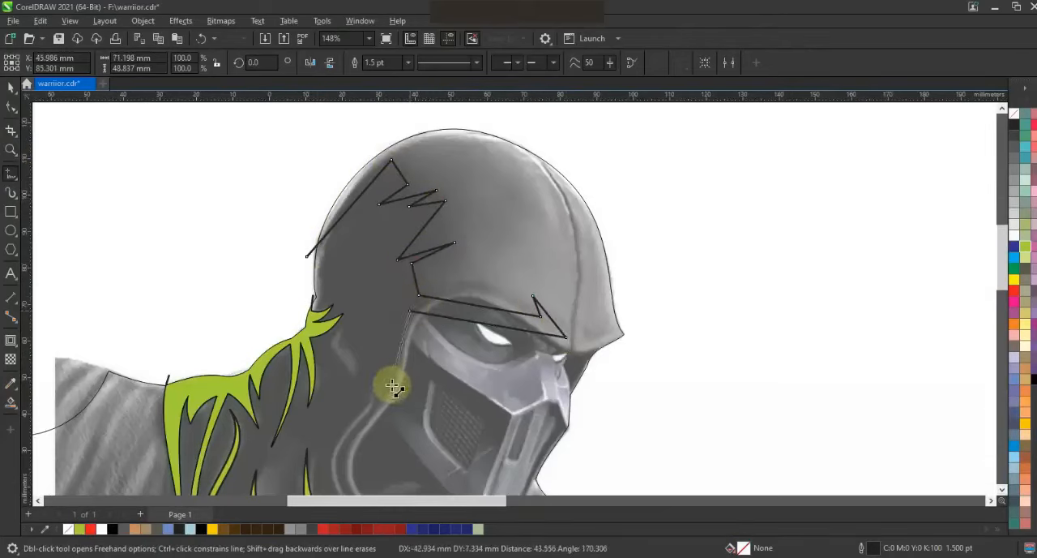
Continue the hood line around the mask's cheek and back across the eye past the front of the hood.
left_click(392, 387)
scroll(381, 413, "down", 3)
left_click(462, 451)
left_click(350, 407)
left_click(404, 299)
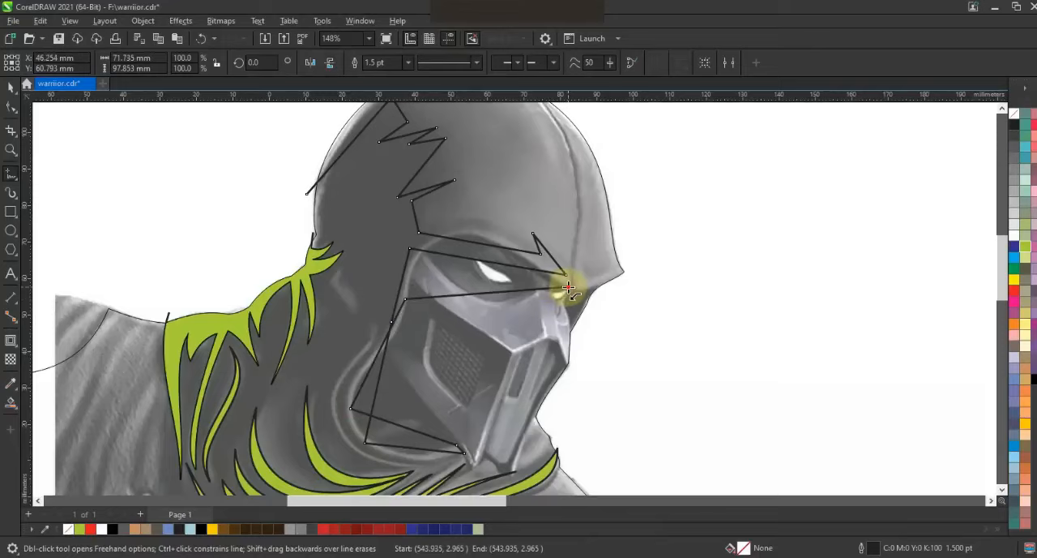
key("space")
key("F3")
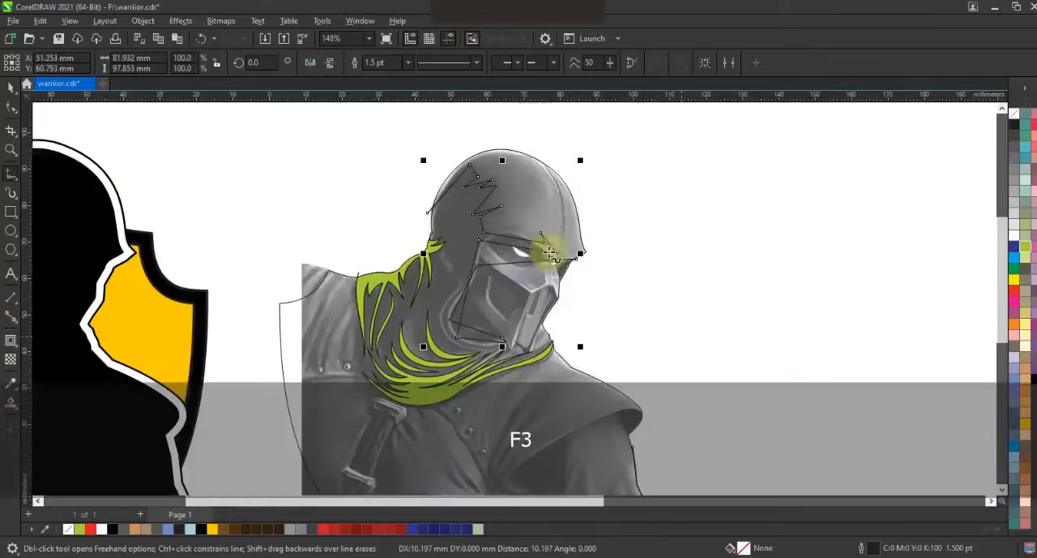
Bend the jagged segments at the back and crown of the hood into curves.
left_click(12, 106)
key("shift+F2")
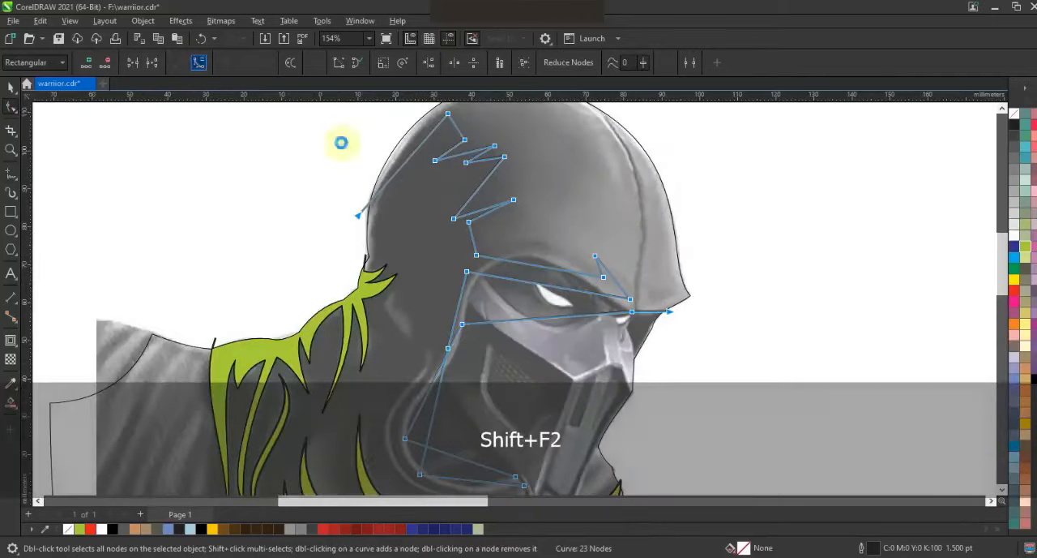
key("Escape")
left_click(1002, 109)
mouse_move(418, 187)
left_mouse_down()
mouse_move(414, 179)
mouse_move(462, 164)
mouse_move(458, 190)
left_mouse_up()
left_click_drag(483, 221, 475, 217)
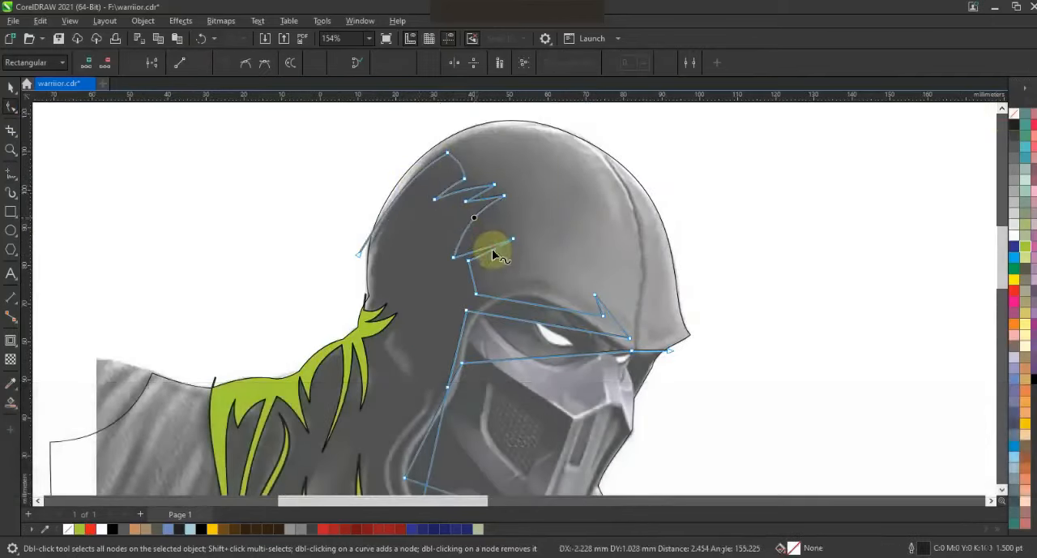
left_click_drag(493, 255, 486, 246)
Bend the straight segments along the brow and around the eye opening into curves following the hood's edge.
left_click_drag(538, 304, 541, 289)
left_click(619, 320)
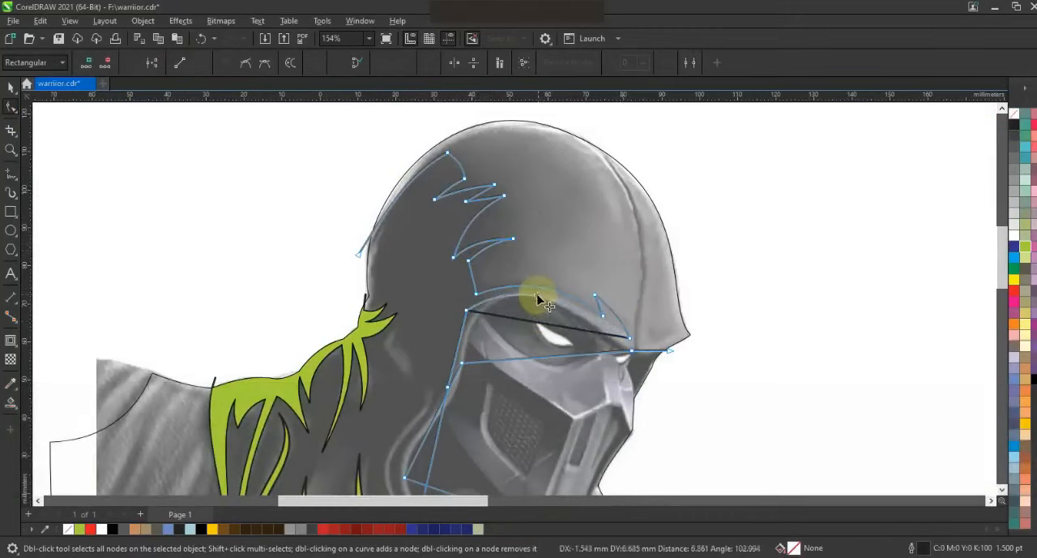
left_click(460, 339)
left_click_drag(476, 312, 518, 274)
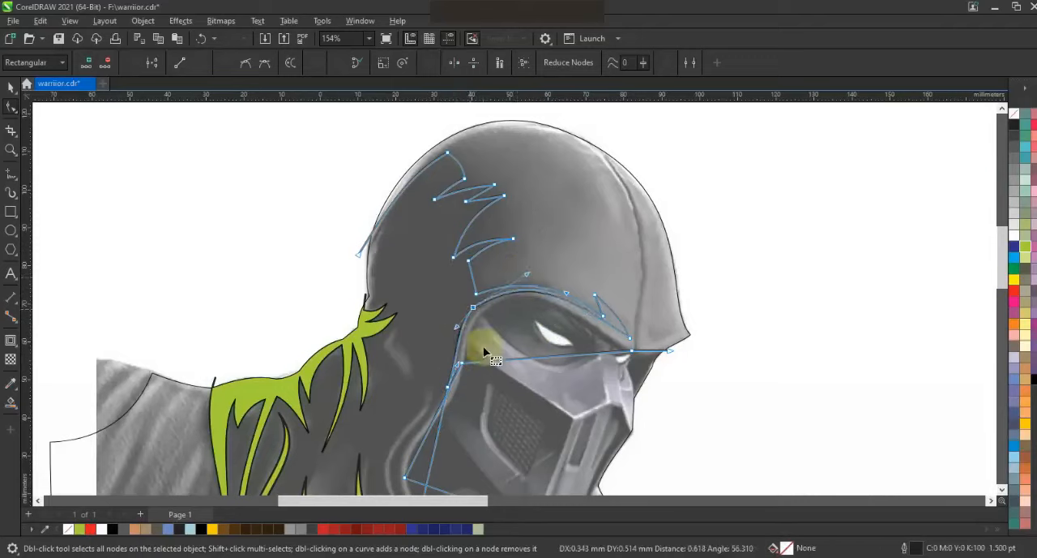
left_click_drag(583, 347, 558, 308)
left_click(406, 480)
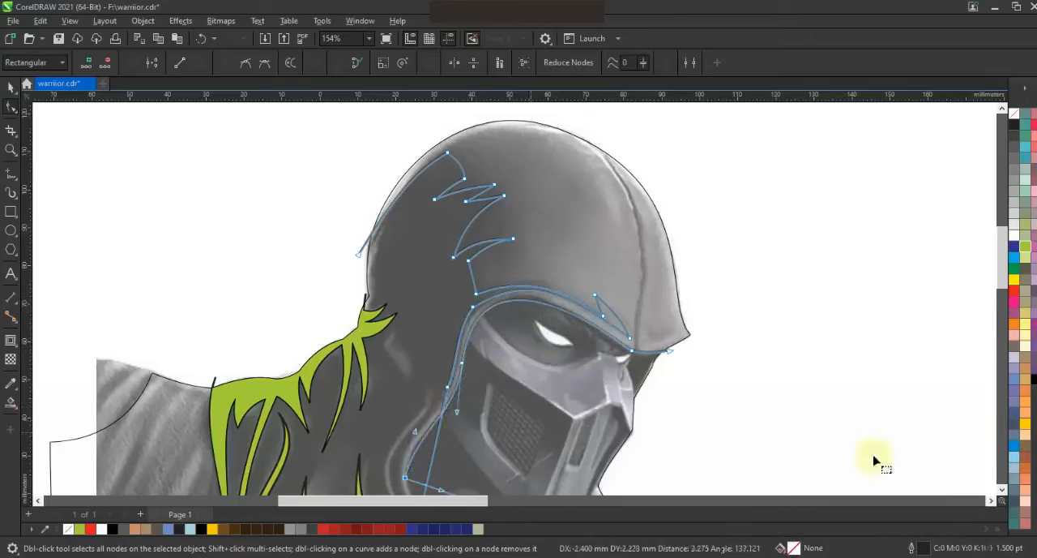
Shape the lower hood-edge segments into smooth parallel curves around the mask's cheek and under the chin.
left_click(1002, 488)
left_click_drag(432, 359, 419, 318)
left_click_drag(465, 418, 465, 417)
left_click_drag(405, 361, 409, 359)
left_click_drag(418, 313, 414, 310)
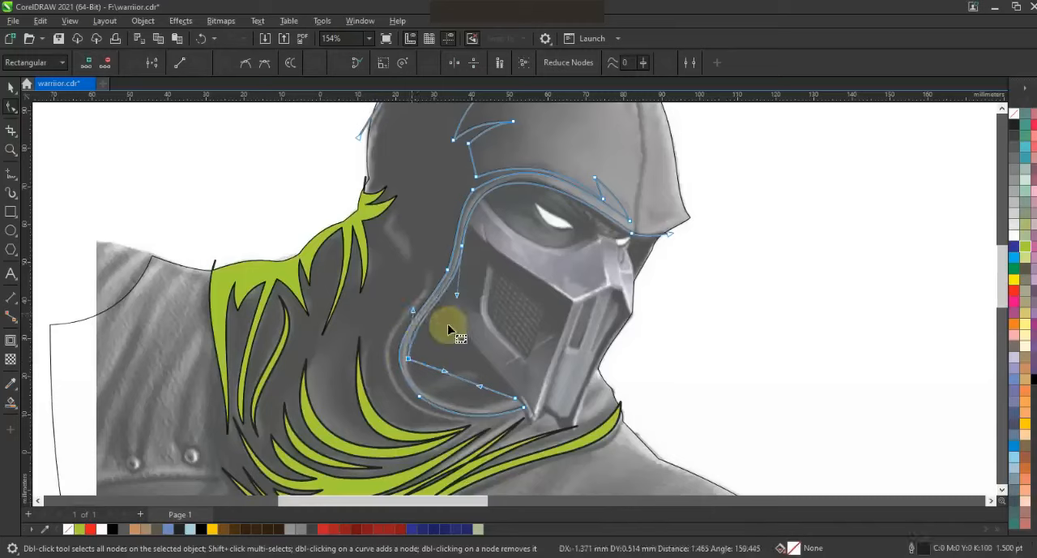
mouse_move(480, 387)
left_mouse_down()
mouse_move(475, 412)
mouse_move(433, 393)
left_mouse_up()
left_click(419, 396)
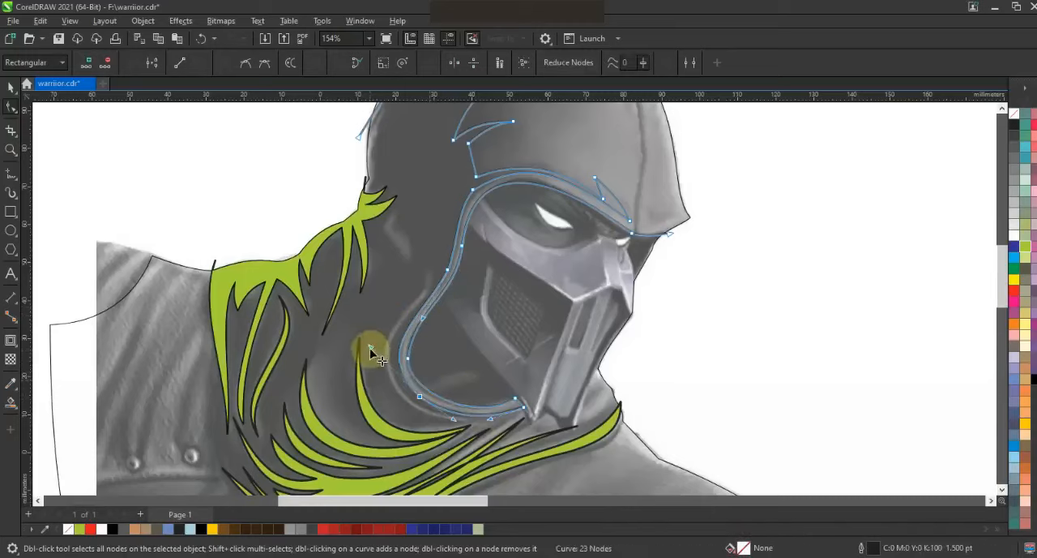
key("F3")
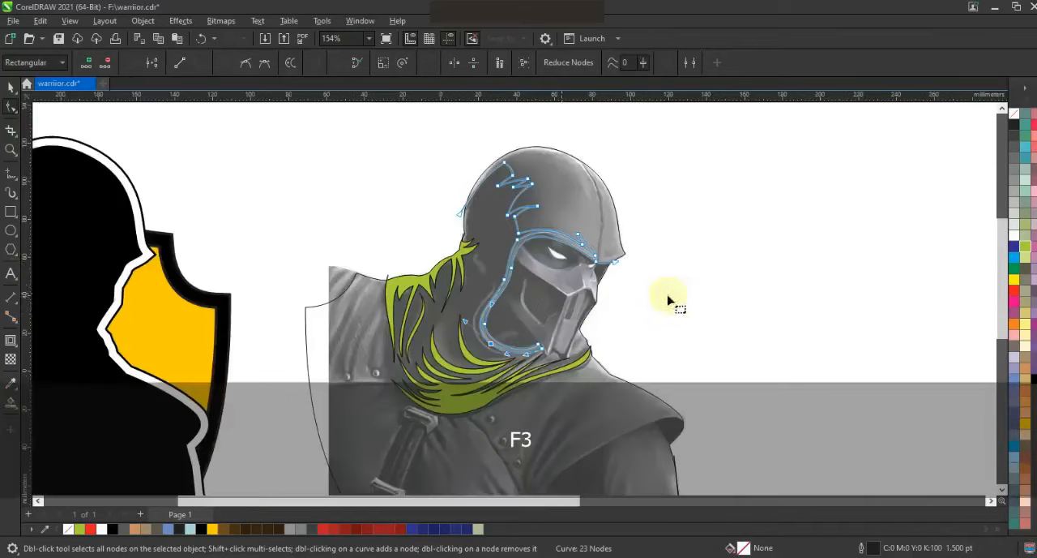
Create a filled shape from the enclosed hood area with Smart Fill and colour it lime green.
left_click(11, 404)
left_click(594, 207)
left_click(11, 86)
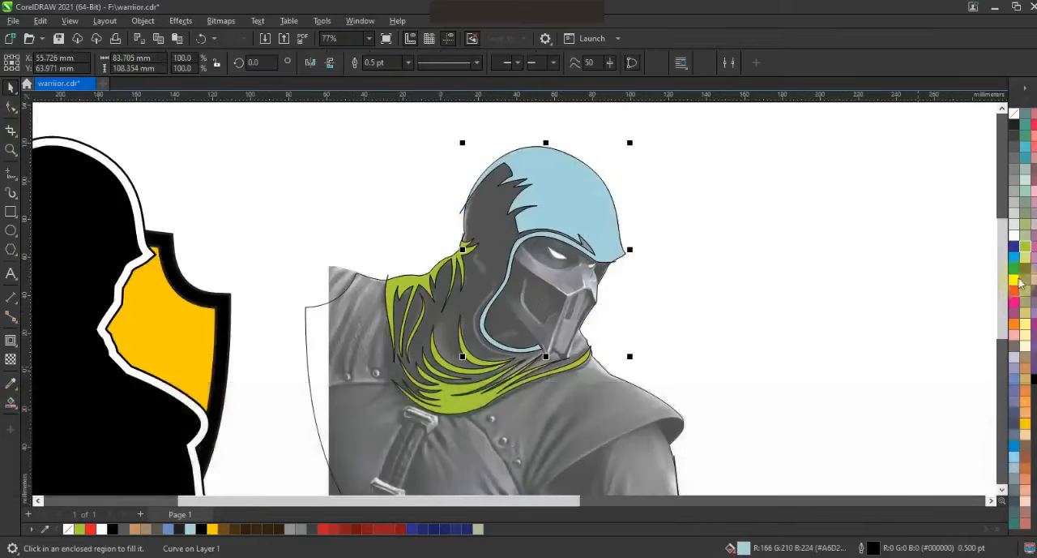
left_click(1025, 245)
left_click(454, 207)
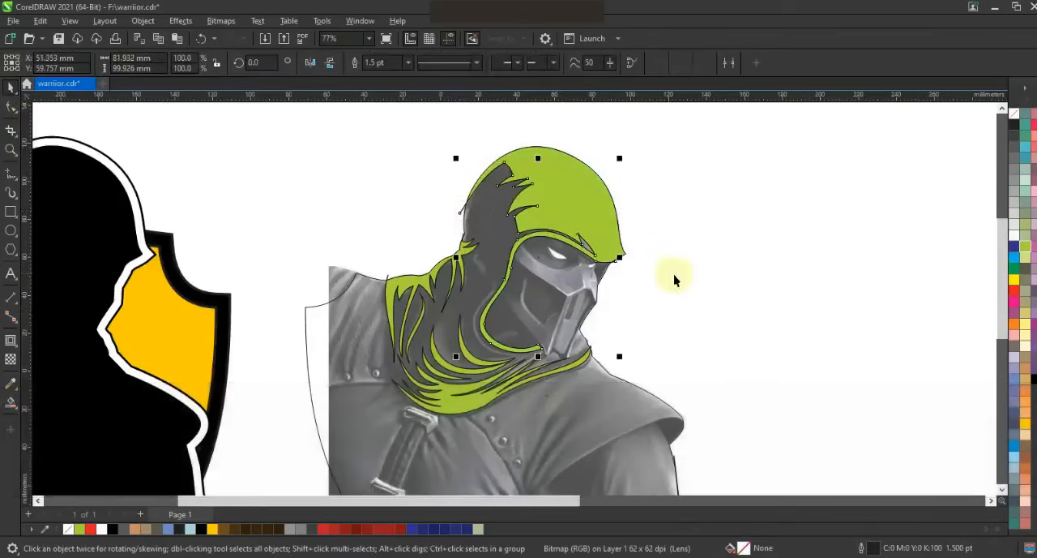
Draw a narrow four-point fold shape with straight segments beside the hood edge around the mask's cheek.
key("ctrl")
left_click_drag(435, 224, 649, 384)
left_click(12, 173)
left_click(396, 238)
double_click(353, 364)
left_click(438, 428)
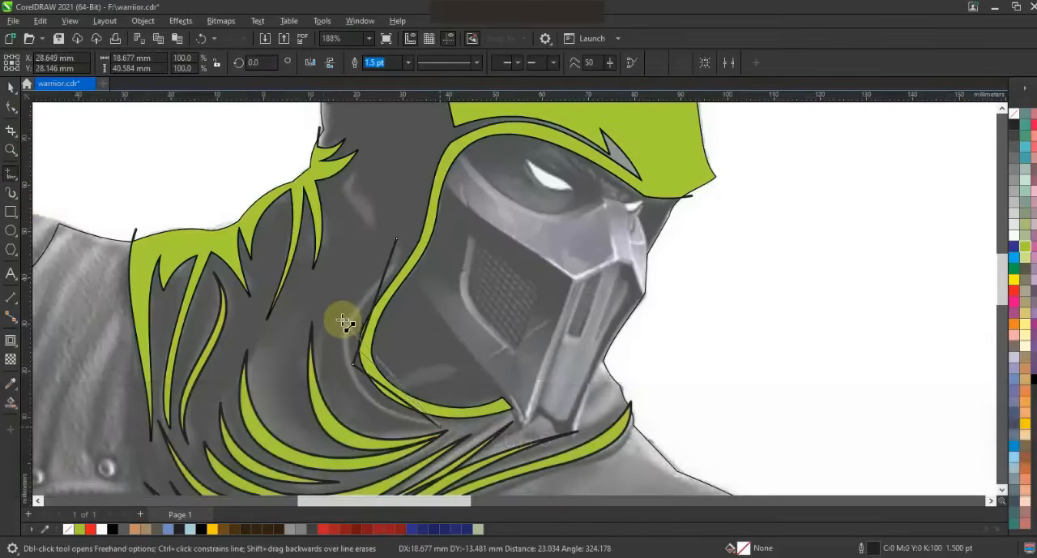
Bend the narrow fold shape's segments into curves that run parallel to the hood edge.
left_click(11, 106)
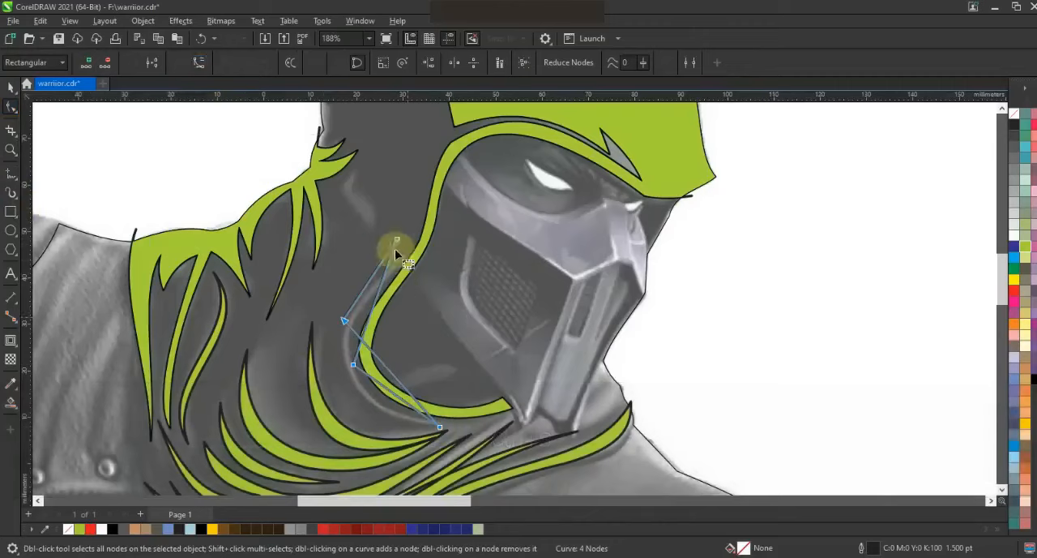
left_click_drag(367, 325, 339, 301)
left_click_drag(388, 371, 356, 391)
left_click_drag(374, 278, 381, 285)
left_click_drag(369, 299, 359, 287)
left_click_drag(388, 281, 391, 274)
left_click_drag(380, 383, 370, 396)
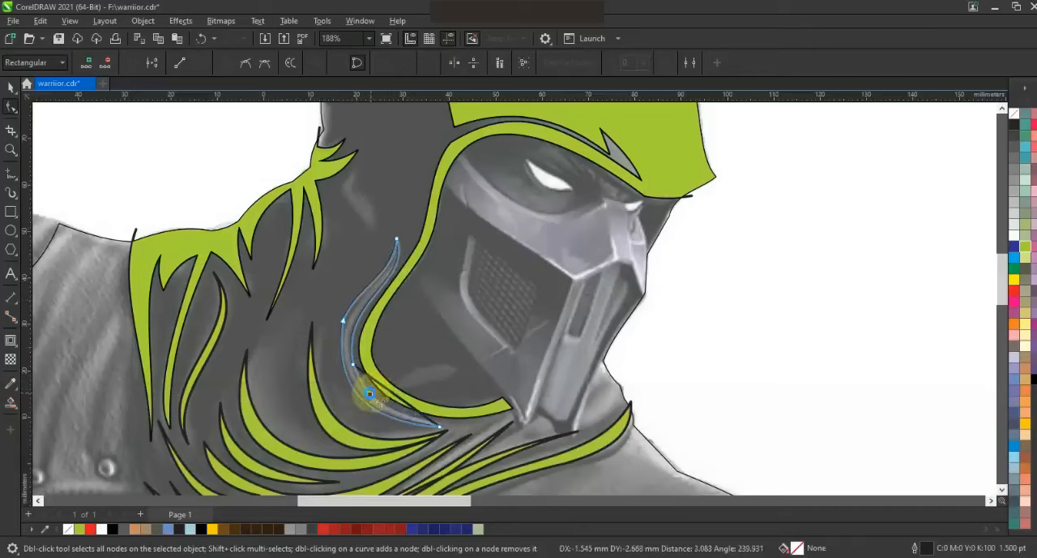
left_click(343, 323)
left_click_drag(357, 289, 354, 289)
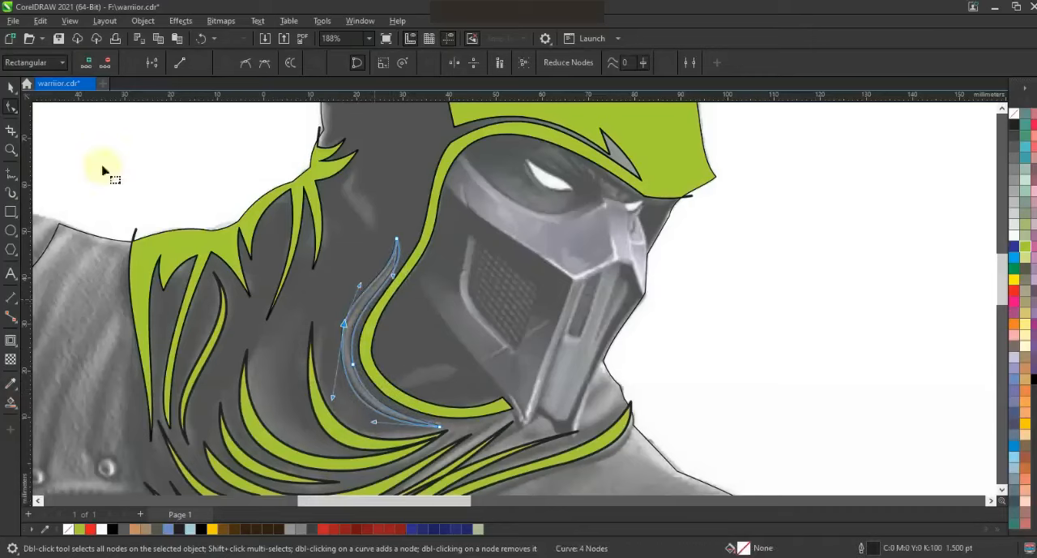
Draw a small pointed fold shape on the neck, curve its sides and assign it a lime green fill.
left_click(11, 173)
left_click(374, 241)
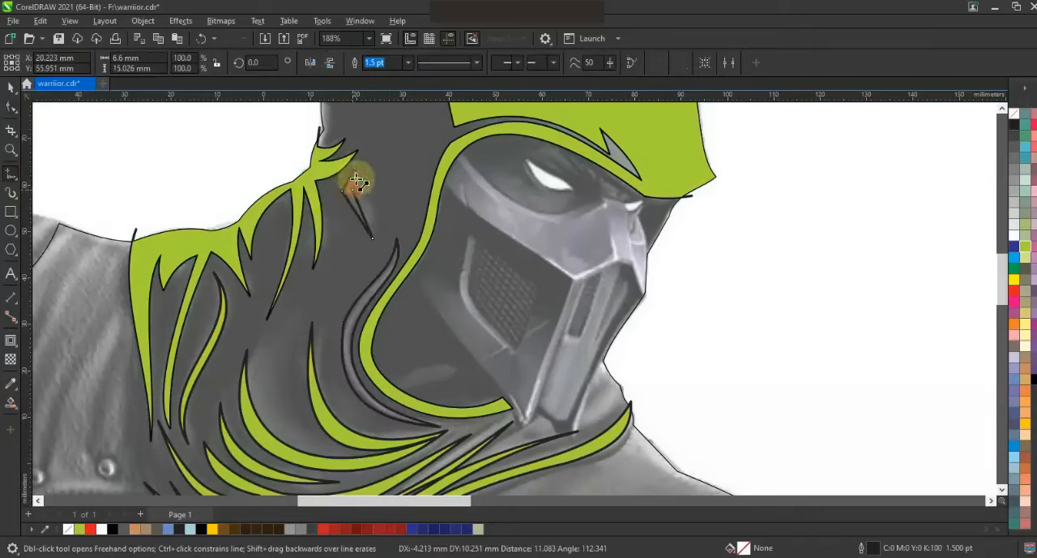
key("F10")
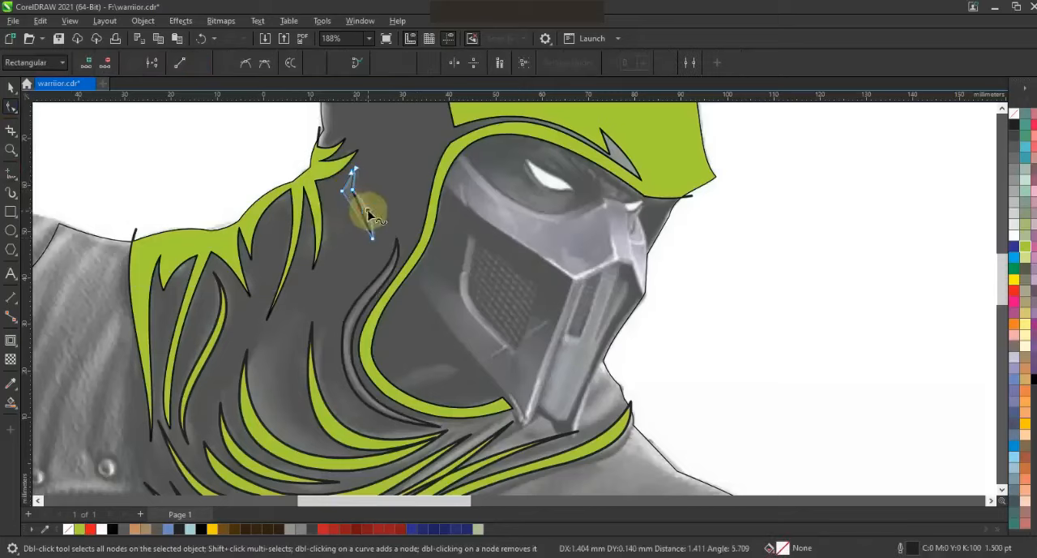
key("space")
left_click(1026, 249)
key("F3")
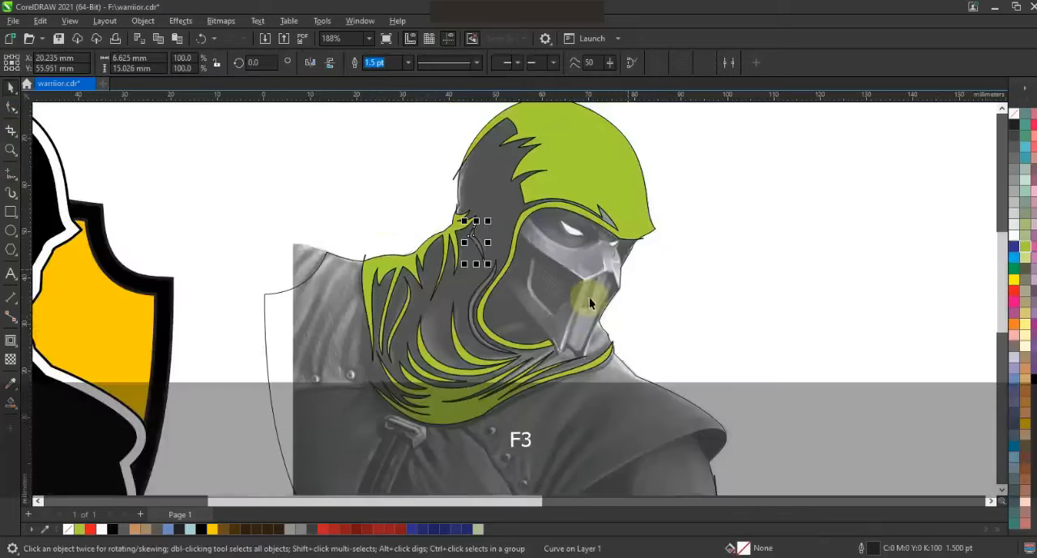
Join the open end nodes at the upper tip of the small neck fold shape to close it.
key("shift+F2")
left_click(11, 107)
left_click_drag(561, 178, 472, 111)
left_click(136, 65)
key("space")
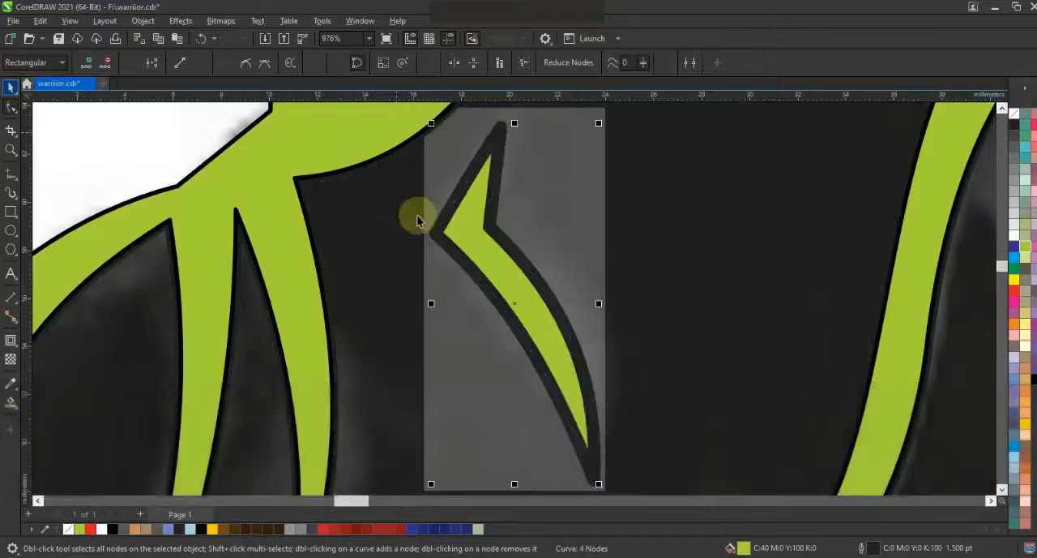
key("F3")
key("Escape")
left_click(384, 352)
left_click_drag(383, 352, 387, 353)
key("ctrl+z")
Select all the highlight shapes on the hood and scarf and remove their outlines.
key("F3")
key("Escape")
left_click_drag(787, 167, 515, 301)
right_click(1015, 114)
left_click(996, 126)
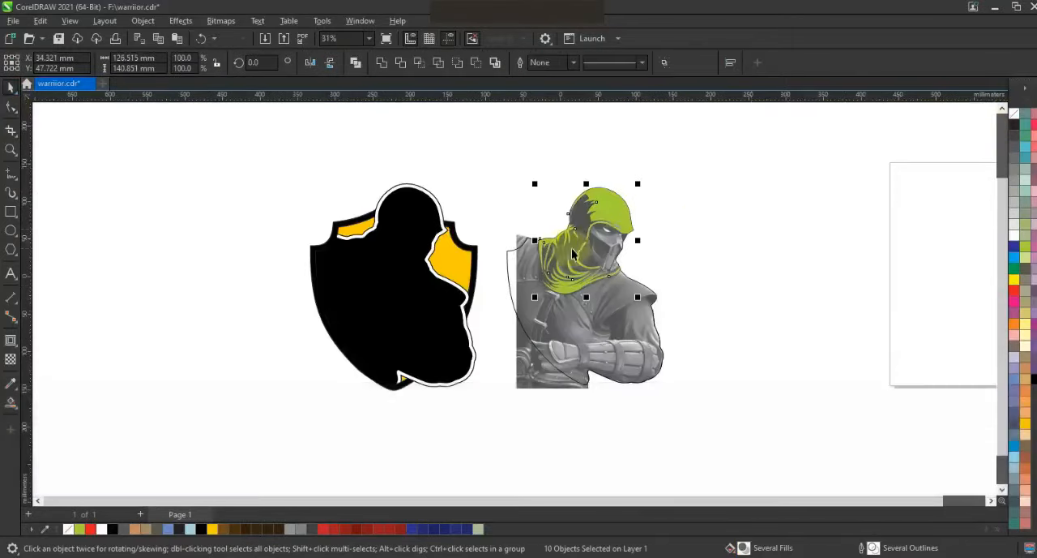
Move the selected hood and scarf highlights onto the black silhouette in the shield emblem, checking their alignment.
left_click_drag(592, 246, 401, 246)
key("shift+F2")
key("Right")
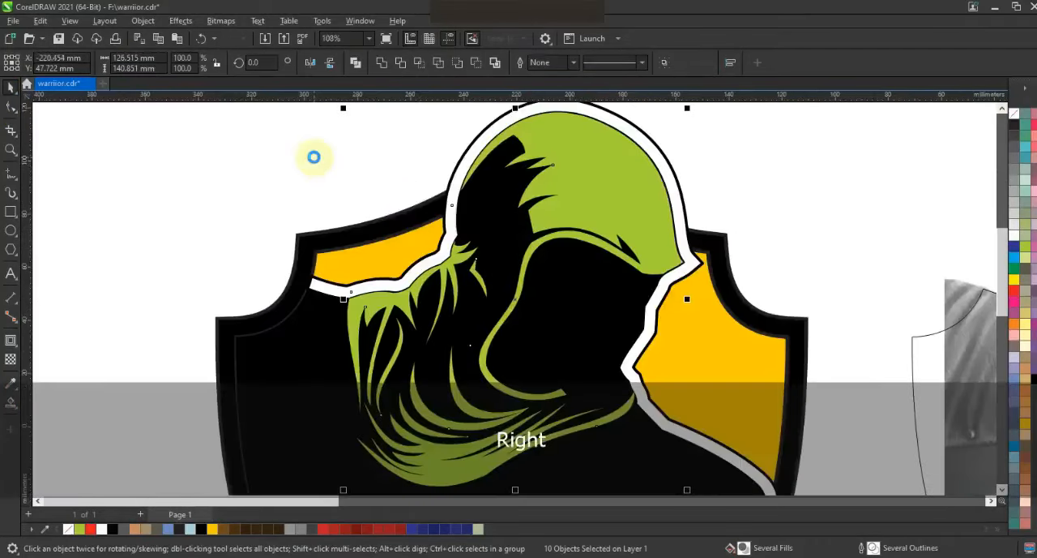
key("Left")
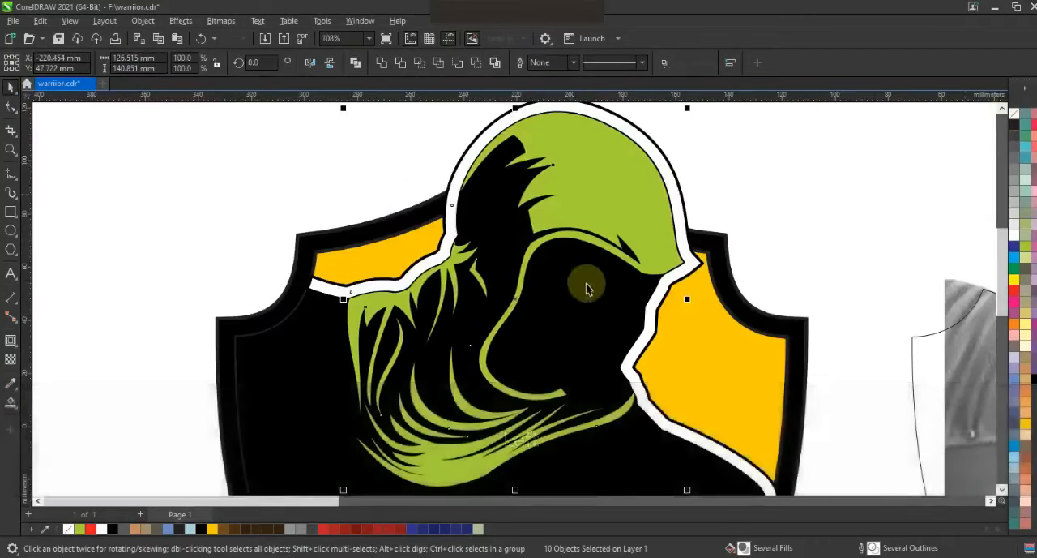
Bend the jagged sleeve outline's segments on the upper arm into curves.
key("F3")
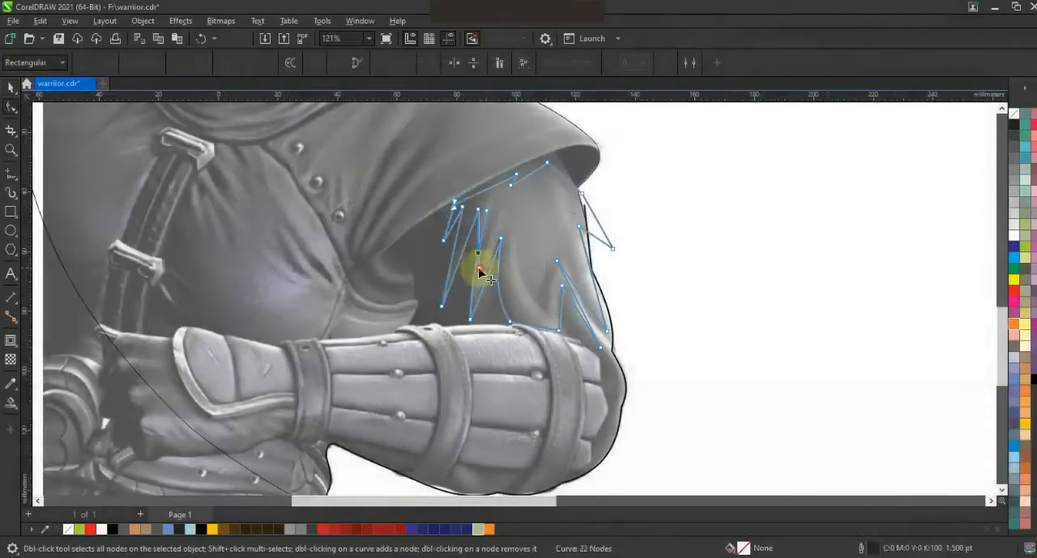
left_click(477, 268)
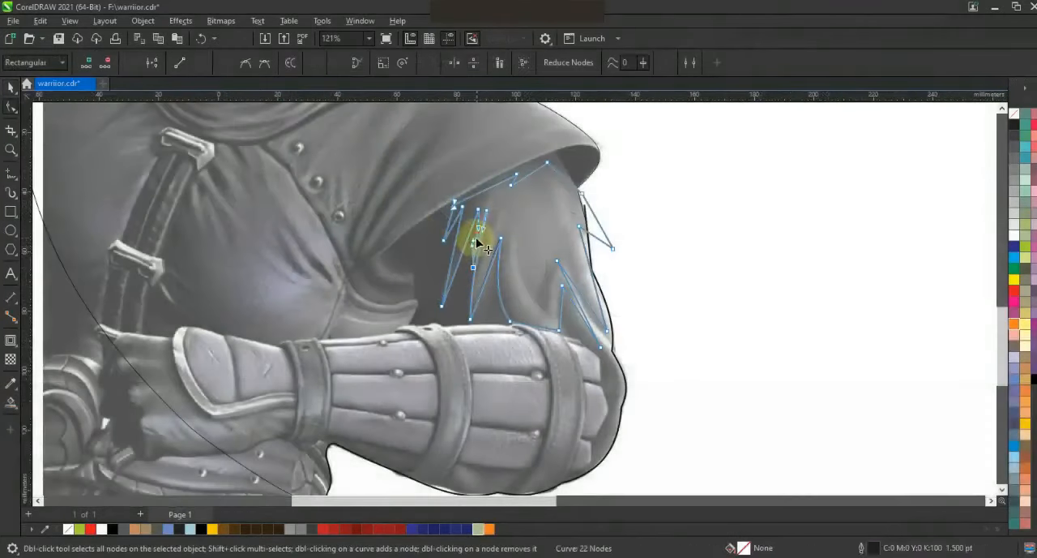
left_click_drag(458, 265, 450, 255)
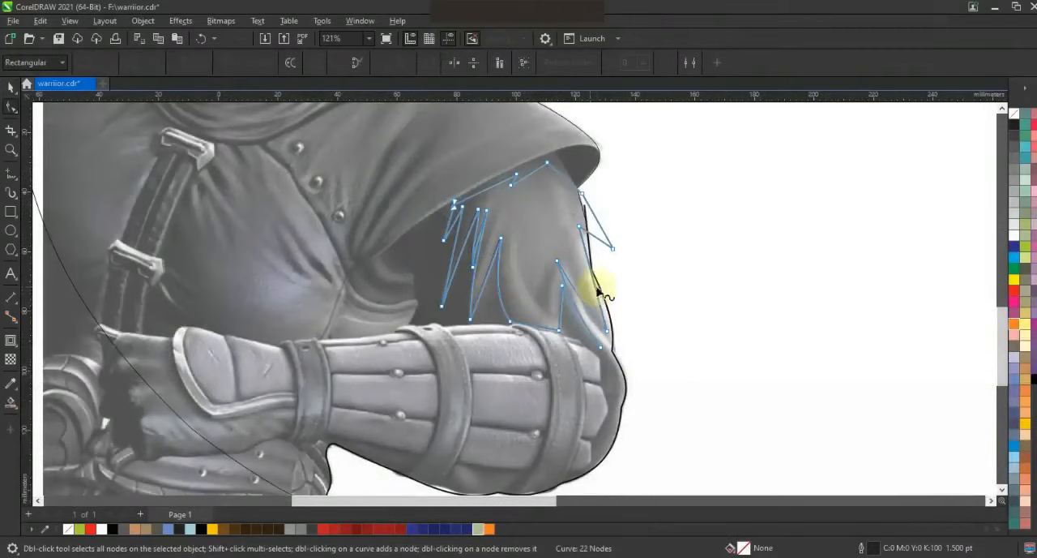
left_click_drag(532, 177, 531, 176)
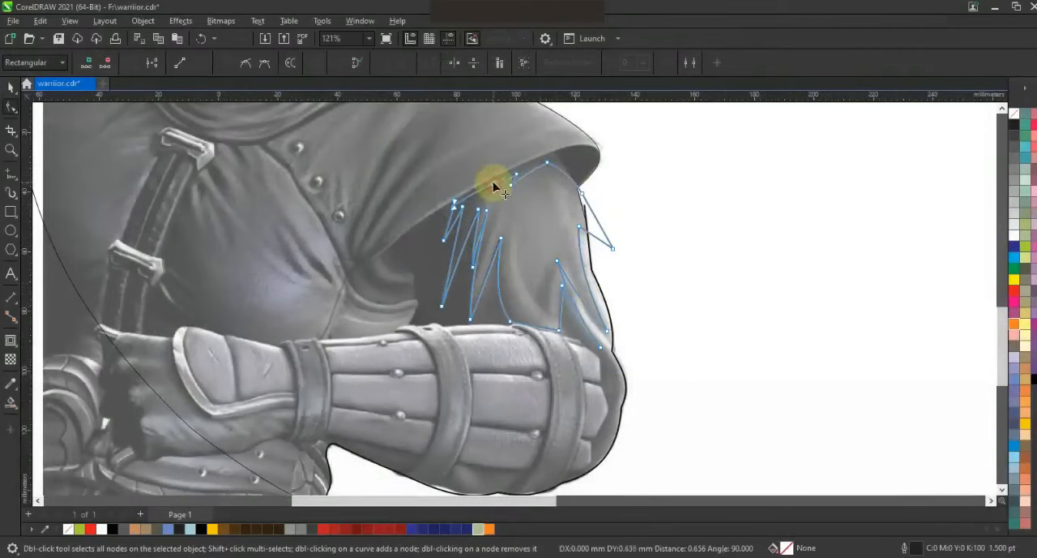
Fill the enclosed sleeve area with orange, move the shape onto the emblem's arm and remove its outline.
left_click(11, 402)
left_click(535, 243)
left_click(1015, 324)
left_click(10, 87)
key("F3")
key("F3")
left_click_drag(578, 253, 386, 254)
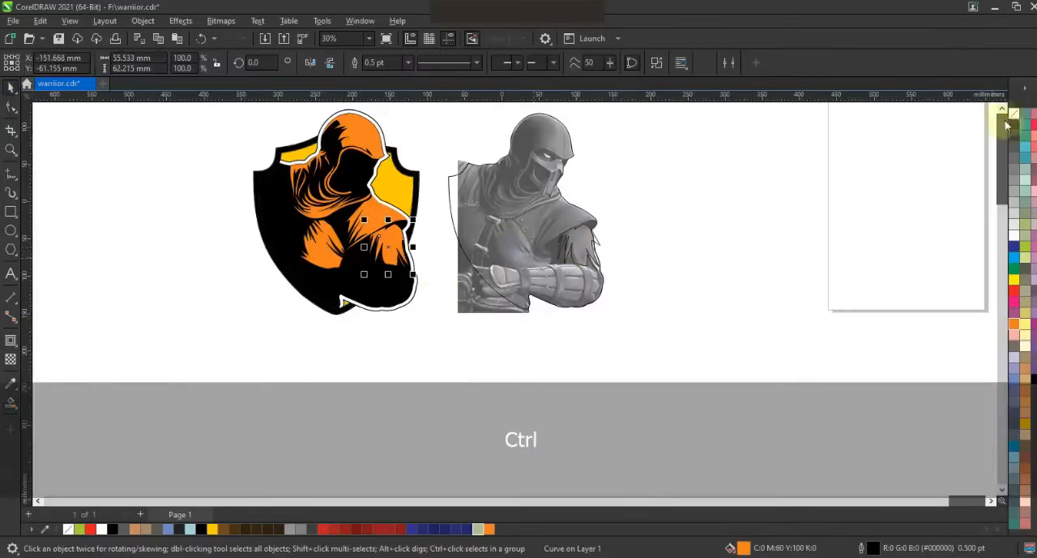
key("F3")
key("shift+F2")
key("Escape")
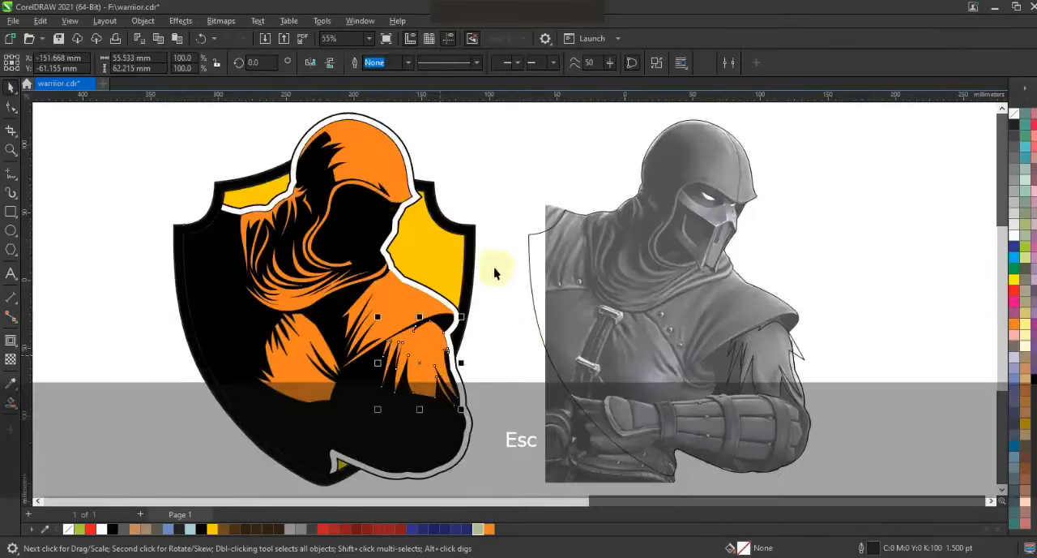
Outline the upper plate of the forearm guard between the two straps with straight segments, allowing for both rivets.
scroll(494, 267, "down", 1)
left_click(11, 147)
left_click(659, 322)
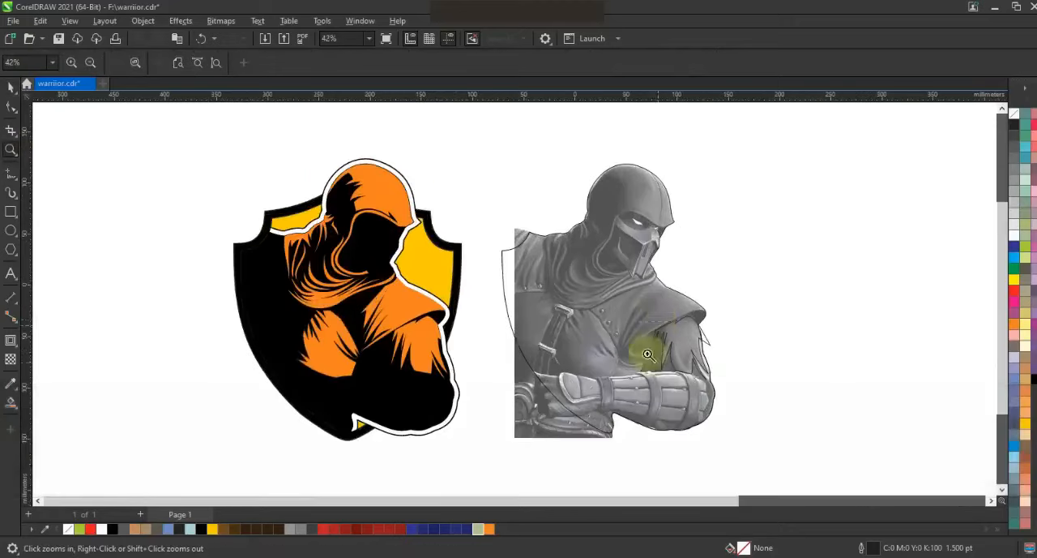
left_click_drag(816, 452, 776, 443)
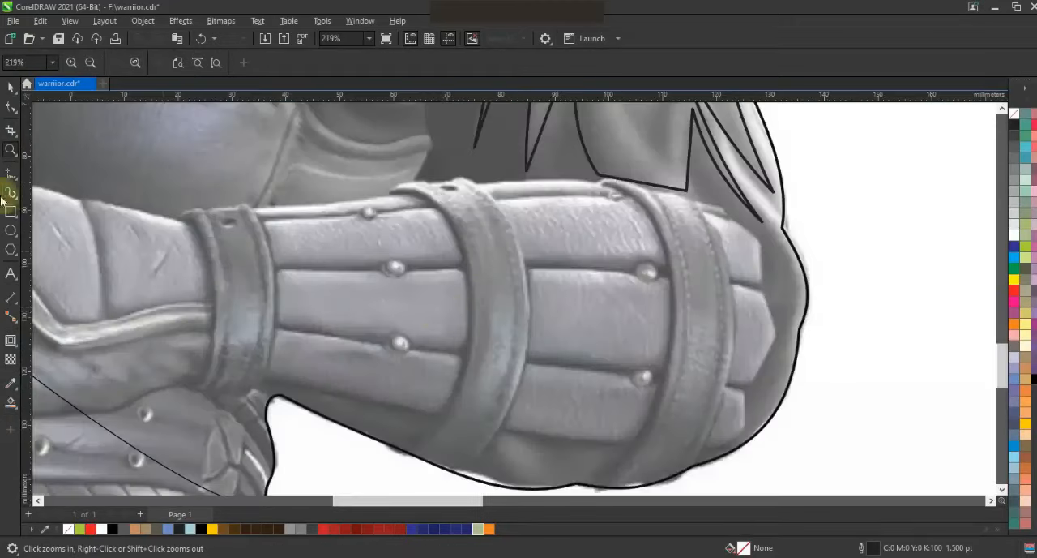
left_click(10, 193)
left_click(358, 217)
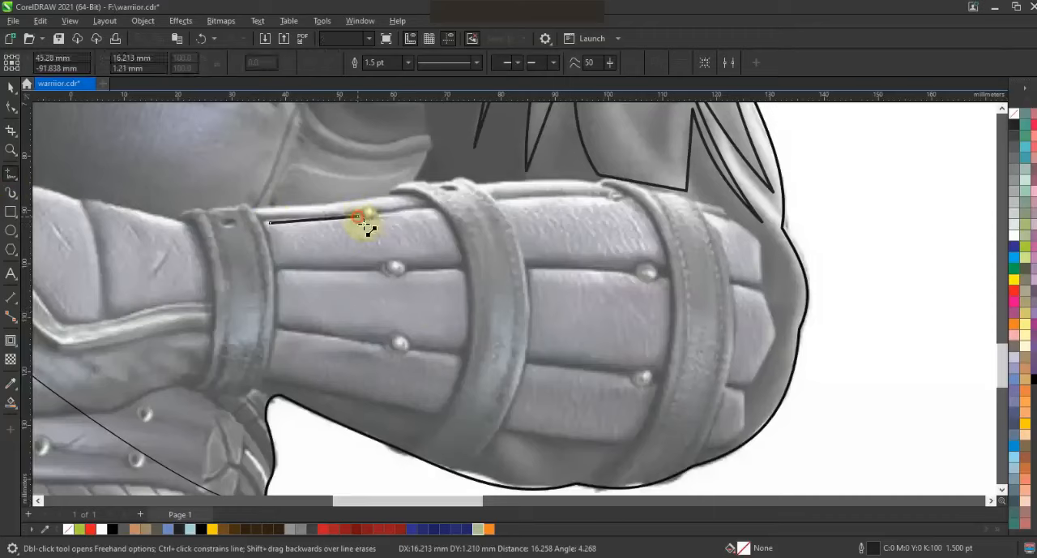
left_click(461, 260)
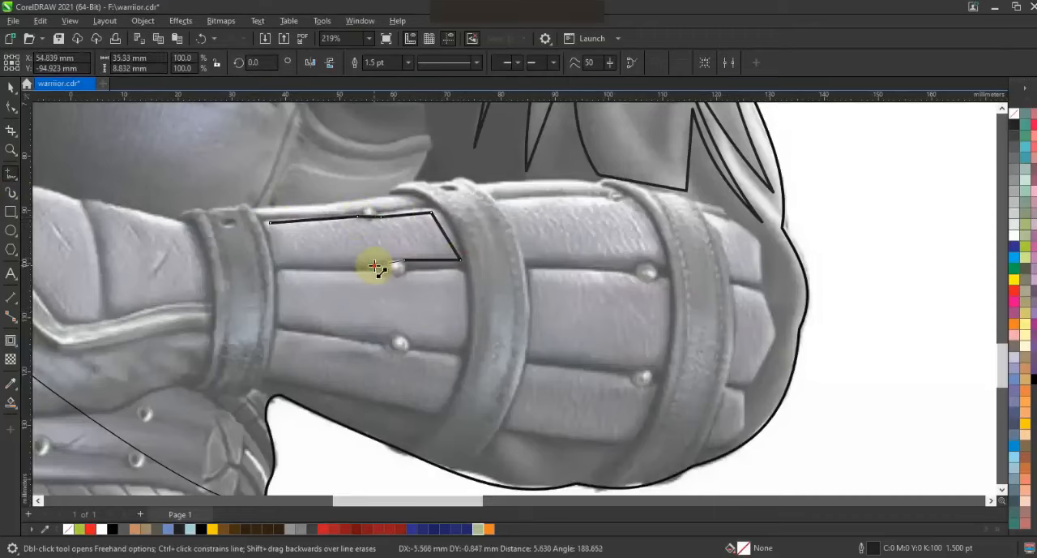
Convert the plate outline's segments to curves, bending them around the two rivets and along both straps.
left_click(11, 108)
left_click_drag(213, 178, 487, 295)
key("shift+F2")
key("F3")
left_click(200, 62)
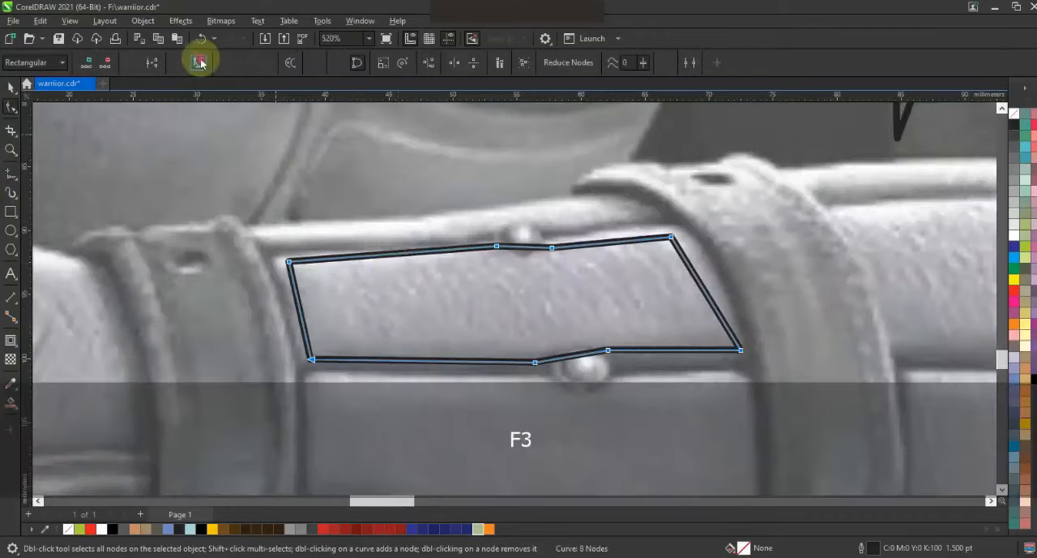
left_click_drag(520, 246, 519, 261)
left_click_drag(561, 357, 559, 343)
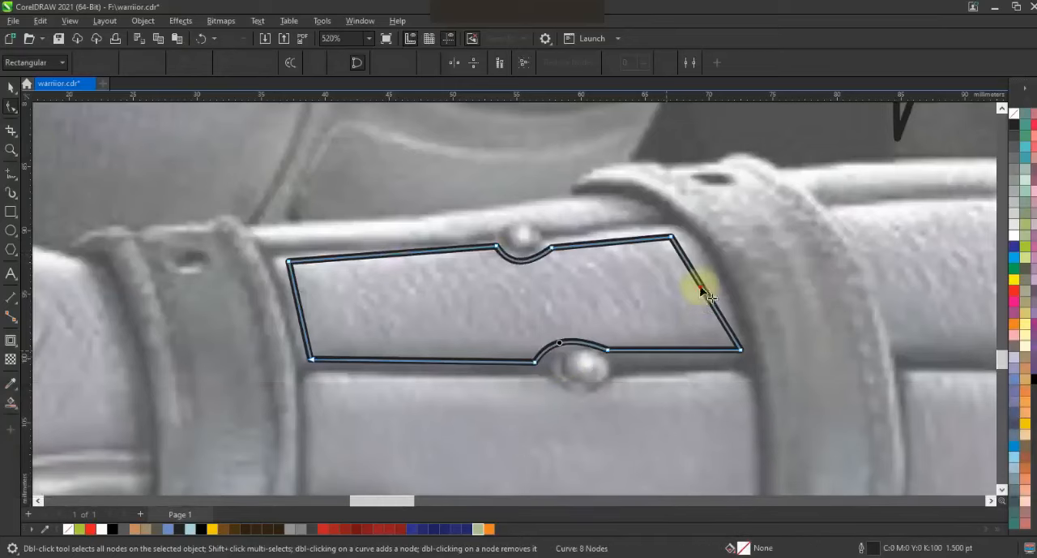
left_click_drag(702, 287, 713, 281)
left_click(272, 317)
left_click_drag(300, 310, 306, 308)
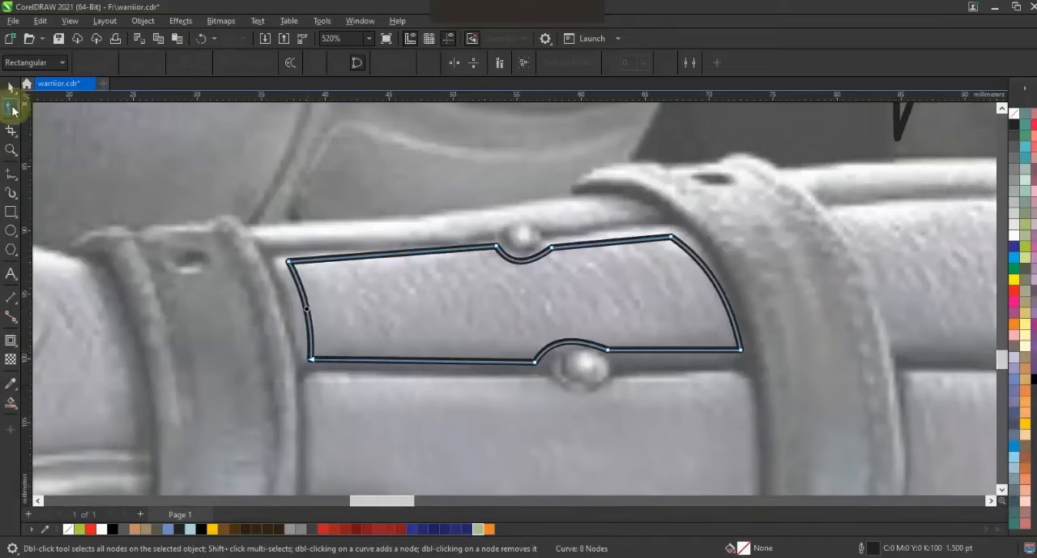
Draw a thin six-point strip with straight segments along the forearm guard's upper edge, above the traced plate.
left_click(11, 174)
left_click(262, 224)
double_click(281, 245)
double_click(496, 229)
double_click(545, 222)
double_click(652, 214)
double_click(581, 197)
left_click(261, 225)
key("F10")
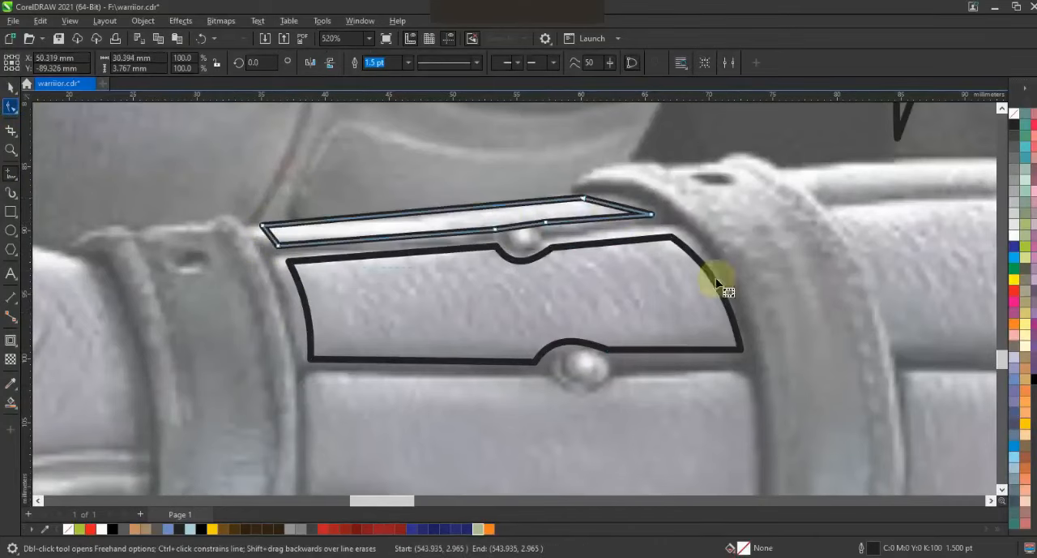
Curve the thin strip's lower edge over the rivet and bend its end along the strap.
left_click_drag(519, 231, 513, 221)
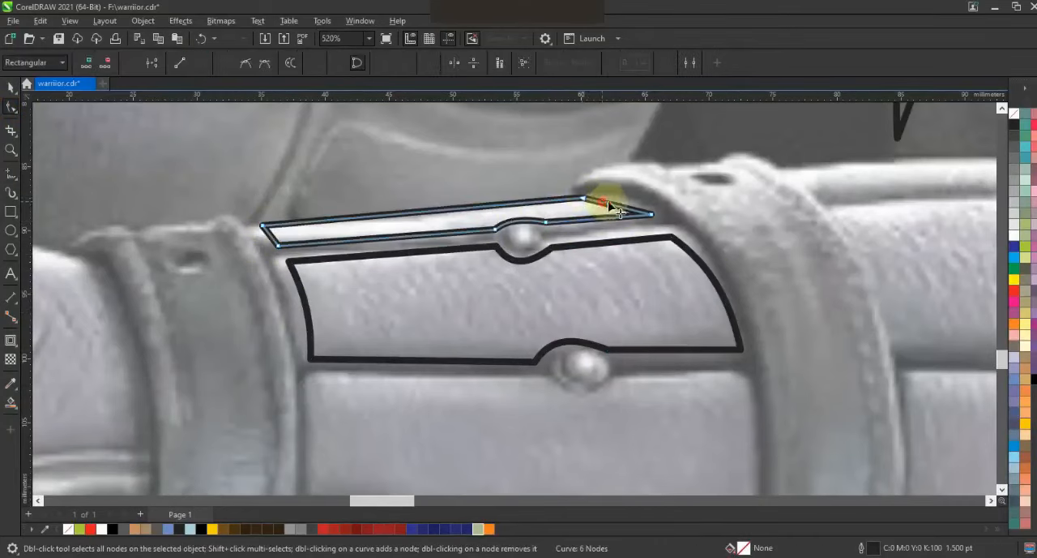
key("F3")
key("F3")
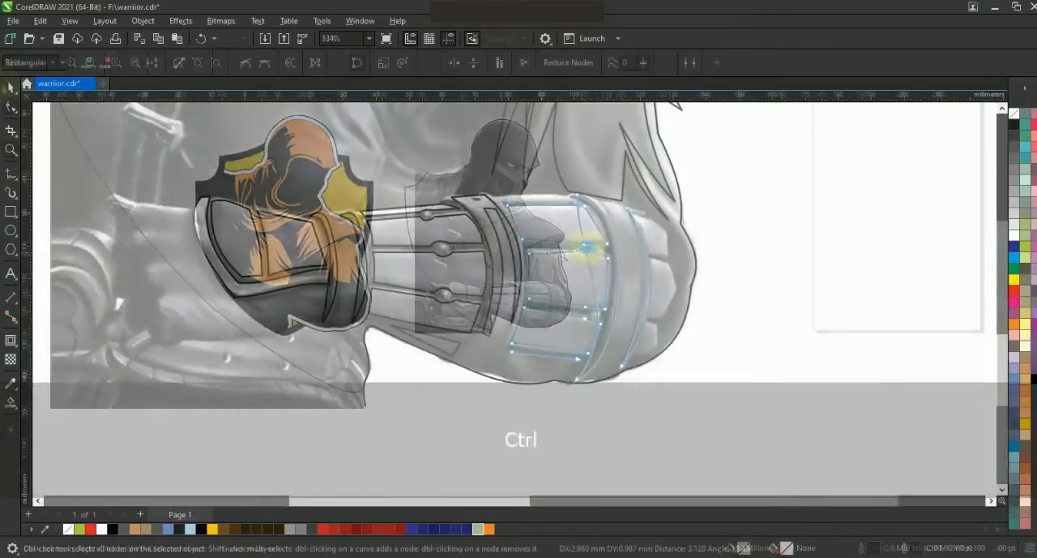
Curve the traced outlines along the elbow-side strap and the plates beside it on the forearm guard.
key("ctrl+z")
left_click_drag(590, 235, 576, 190)
left_click(574, 377)
left_click_drag(585, 255, 626, 224)
left_click(591, 320)
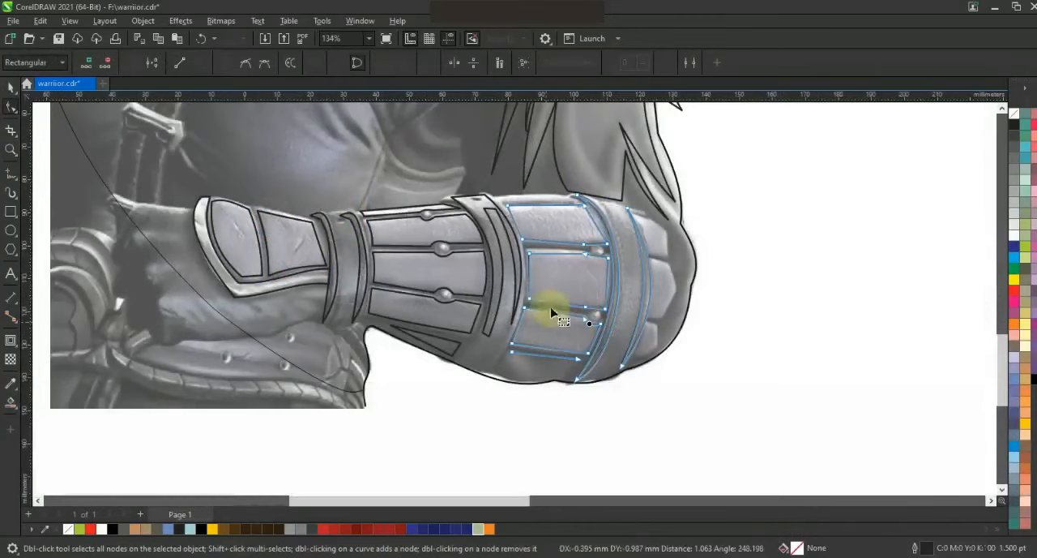
Bend the upper plate's lower edge over its rivet and bow the bottom outline into a half-moon along the guard's lower edge.
left_click(542, 253)
left_click_drag(596, 256, 600, 224)
left_click_drag(589, 241, 590, 241)
left_click(592, 242)
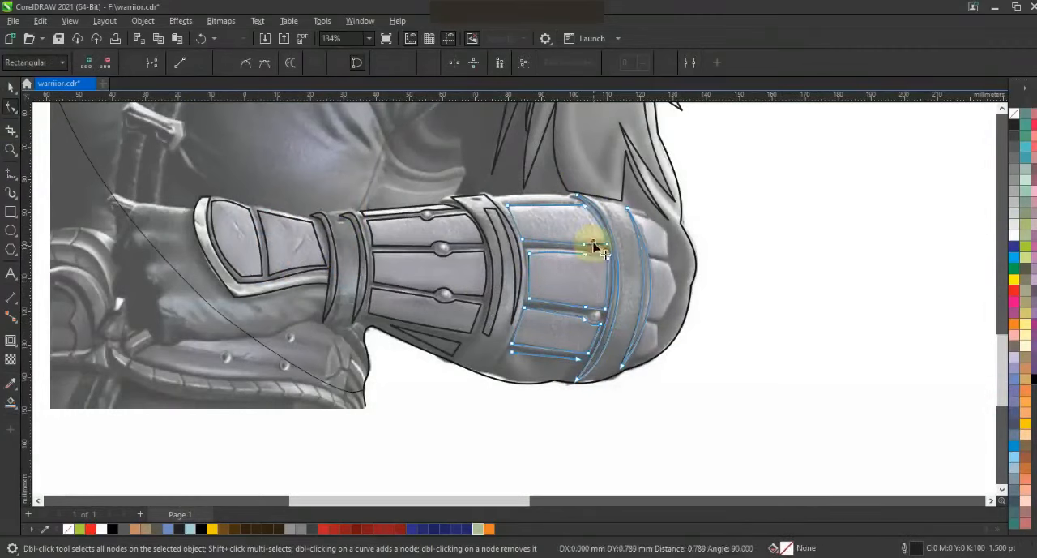
left_click_drag(533, 378, 525, 403)
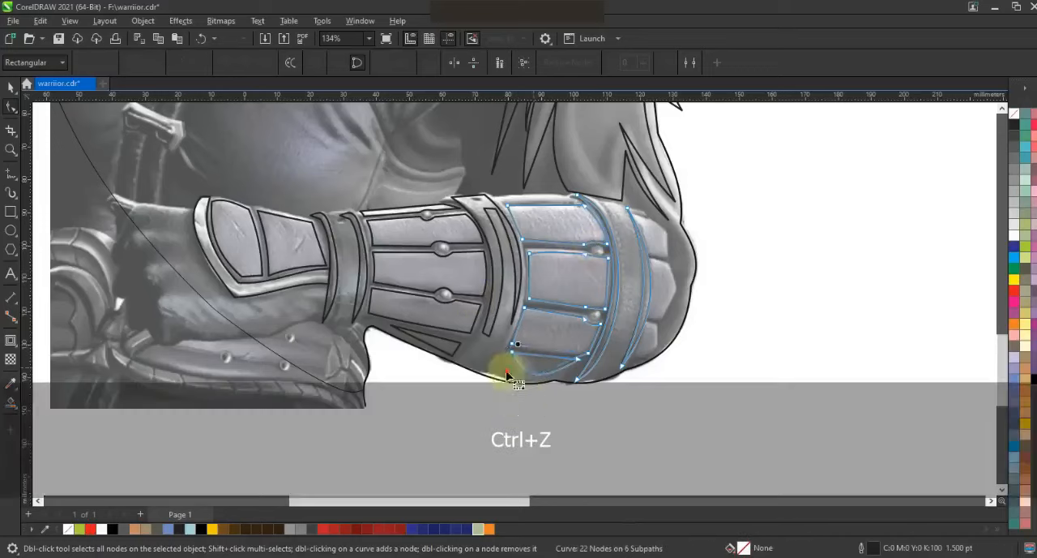
left_click(548, 357)
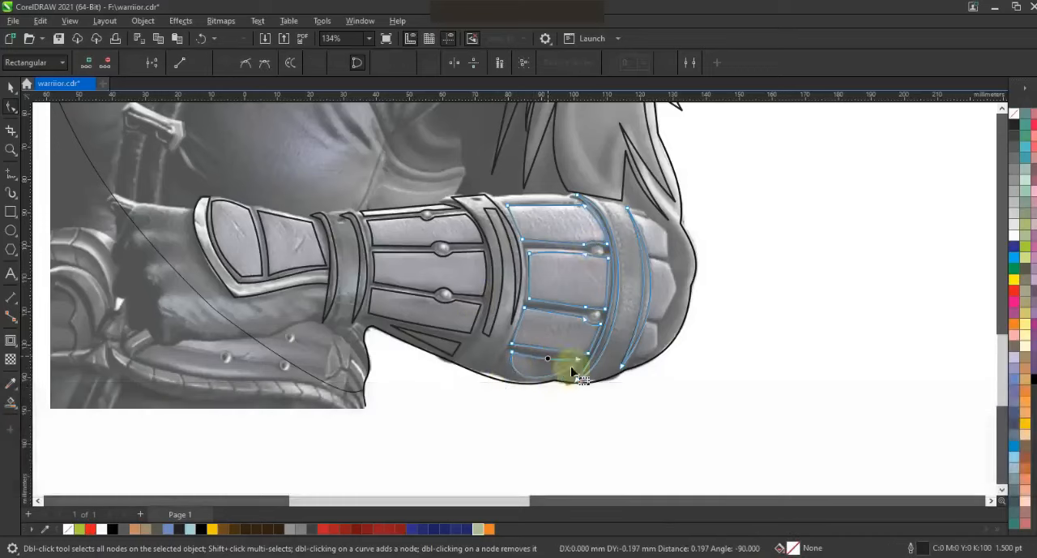
Draw a thin straight-sided strip along the forearm guard's upper edge, between the two wide straps and above the top plate.
left_click(15, 149)
left_click_drag(445, 158, 667, 250)
left_click(13, 175)
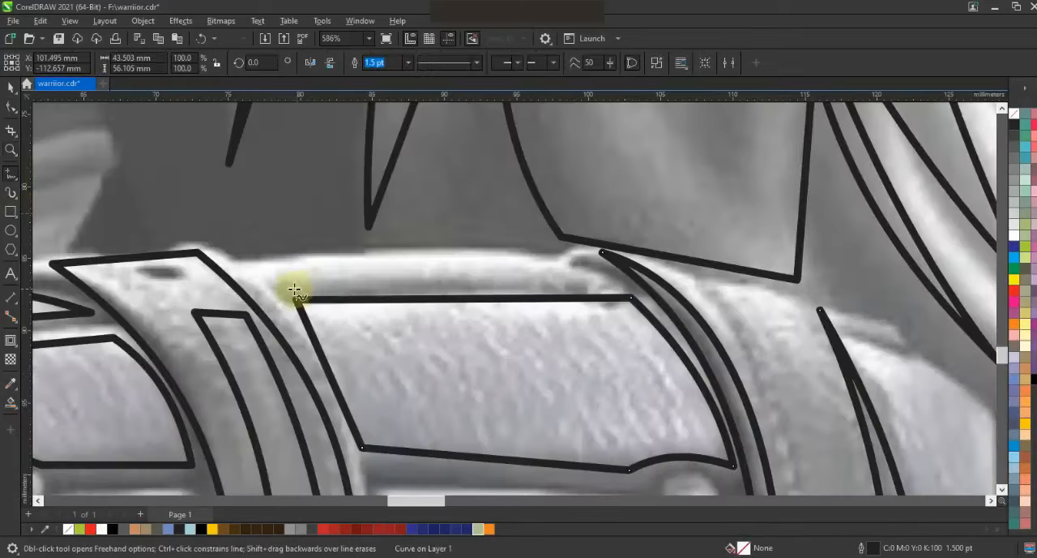
left_click(542, 260)
left_click(290, 288)
key("F3")
key("F3")
key("Escape")
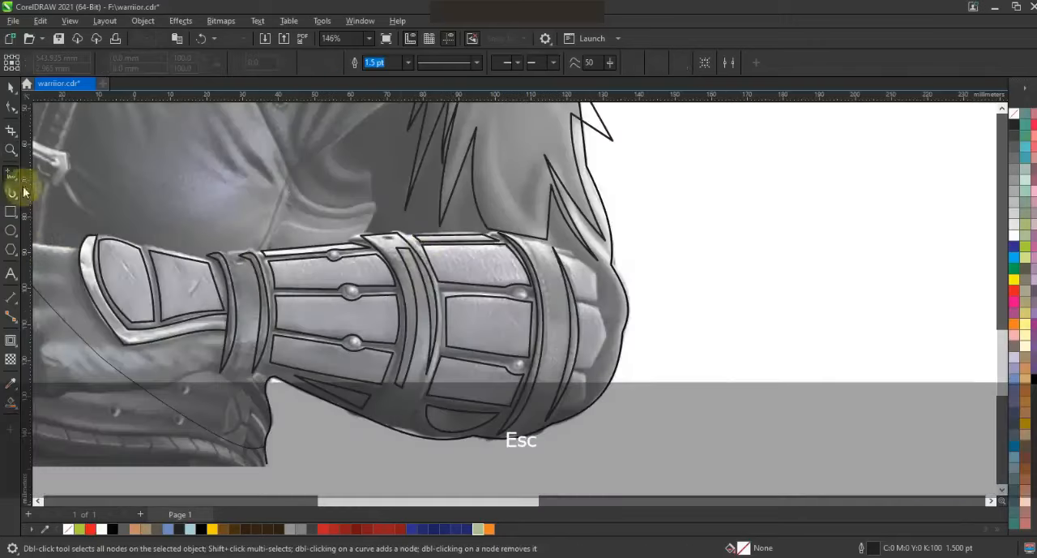
Outline the three small end plates beyond the elbow-side strap with straight segments, making the middle one a five-point shape.
left_click(12, 152)
left_click_drag(848, 447, 370, 227)
left_click(12, 175)
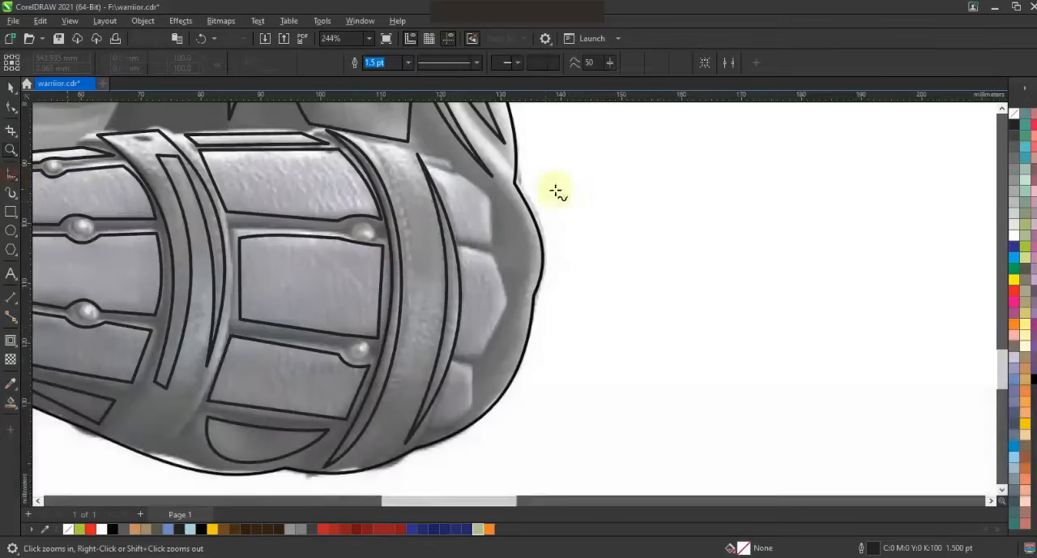
left_click(478, 190)
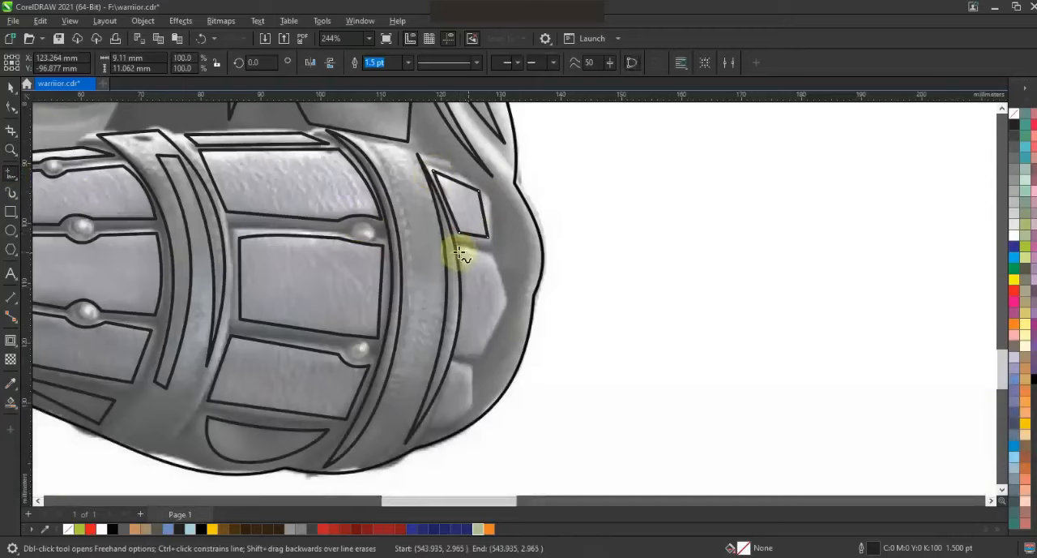
left_click(462, 253)
left_click(472, 403)
left_click(432, 424)
left_click(455, 365)
key("F10")
left_click(461, 280)
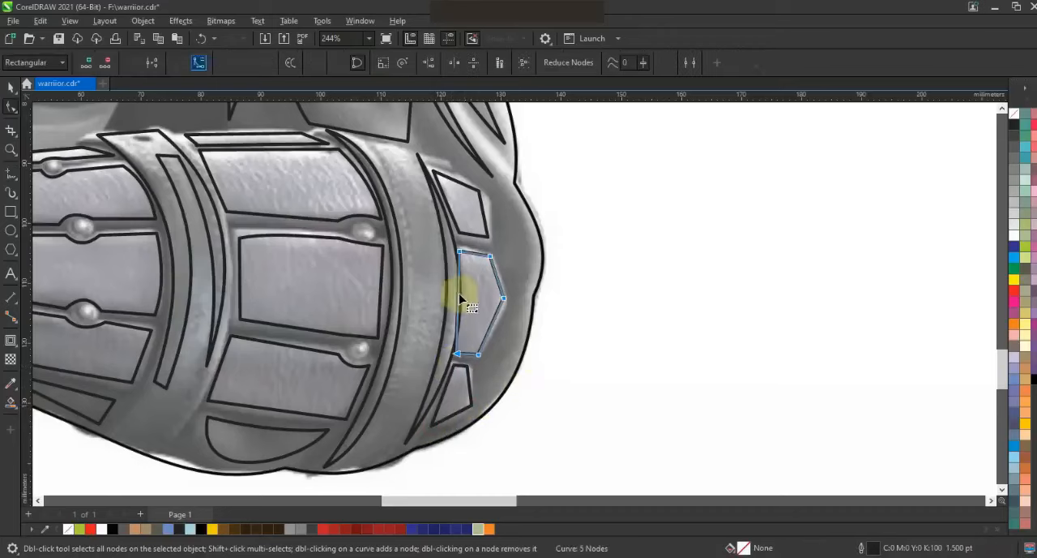
Fill the traced forearm guard shapes with orange (C0 M60 Y100 K0) and remove their outline.
left_click(10, 87)
key("F3")
key("F3")
key("Escape")
left_click_drag(346, 323, 345, 324)
left_click(1014, 323)
key("F3")
left_click(384, 64)
right_click(1014, 113)
left_click(996, 122)
Place the orange forearm guard highlights over the arm on the shield emblem and nudge them slightly downward into alignment.
left_click_drag(651, 278, 459, 296)
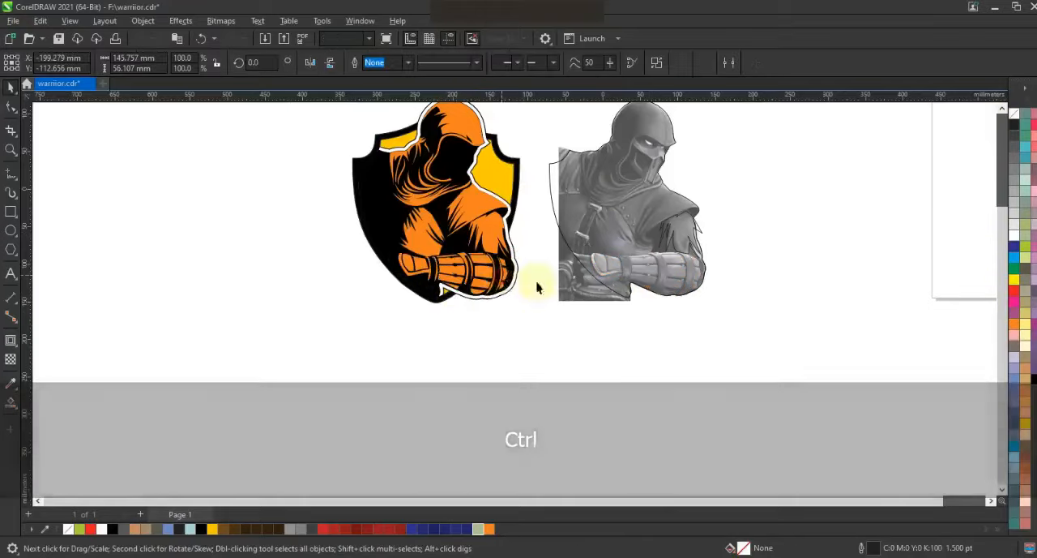
key("F3")
right_click(548, 278)
key("Down")
key("Down")
key("Down")
key("Down")
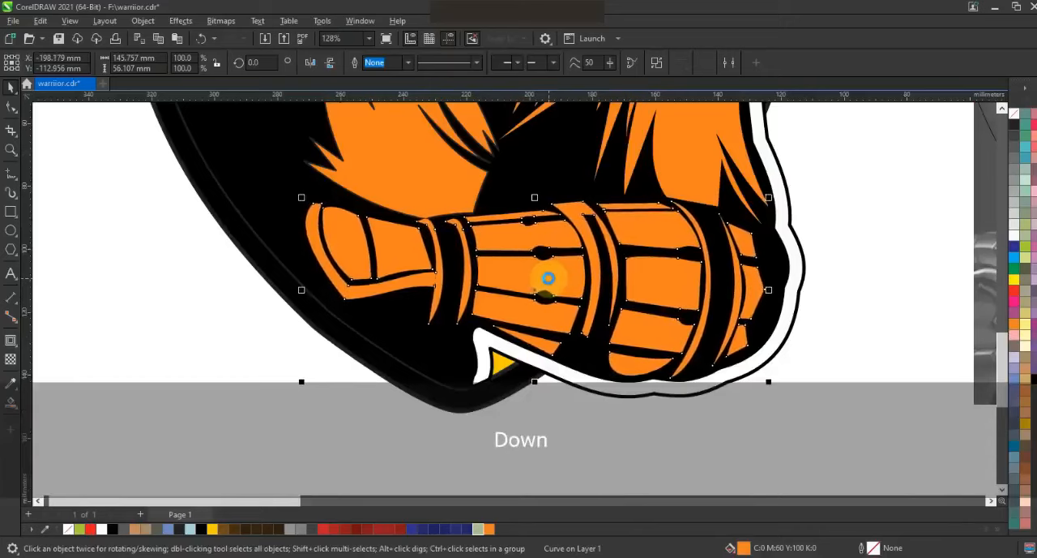
scroll(549, 278, "down", 3)
key("Escape")
Recolor the warrior's grouped highlight shapes on the emblem to dark blue, C100 M70 Y39 K27.
left_click_drag(814, 376, 431, 138)
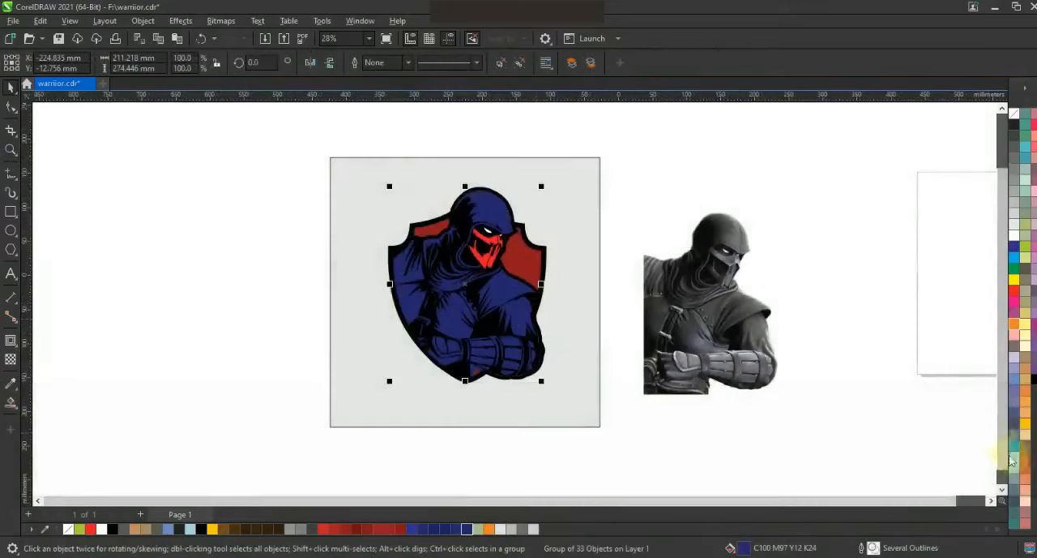
left_click(1014, 446)
left_click(11, 401)
left_click(57, 402)
left_click(191, 62)
left_click(196, 89)
left_click(271, 154)
left_click_drag(271, 154, 270, 168)
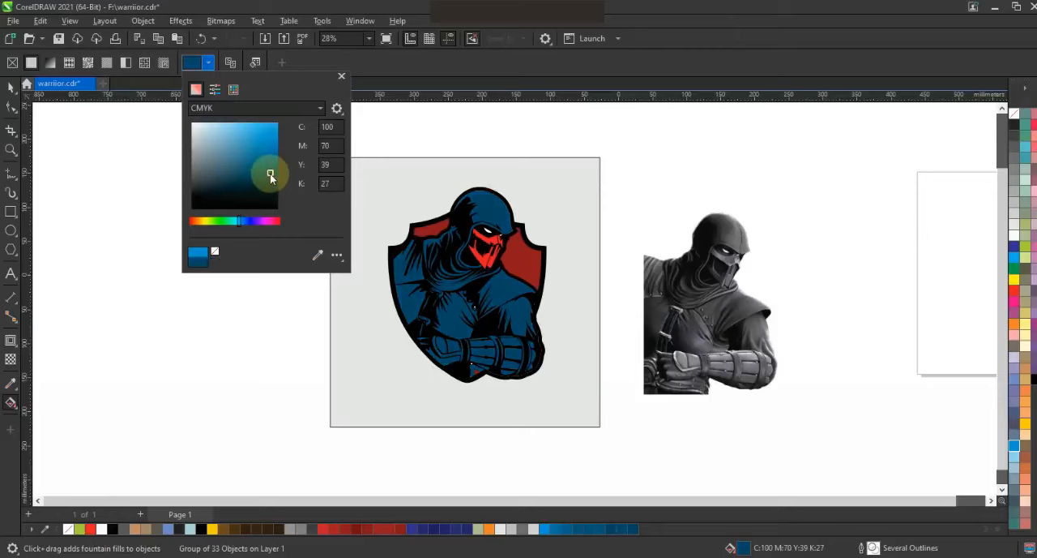
Inspect the red mask pieces on the emblem up close and undo the last change.
left_click(10, 87)
left_click(490, 253, "ctrl")
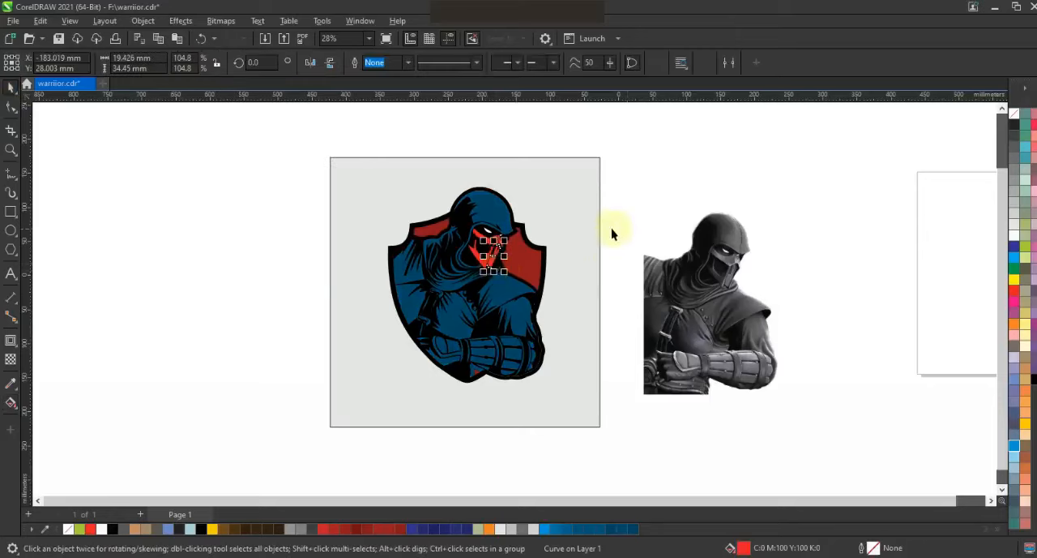
key("shift+F2")
left_click(954, 352)
key("F3")
key("ctrl+z")
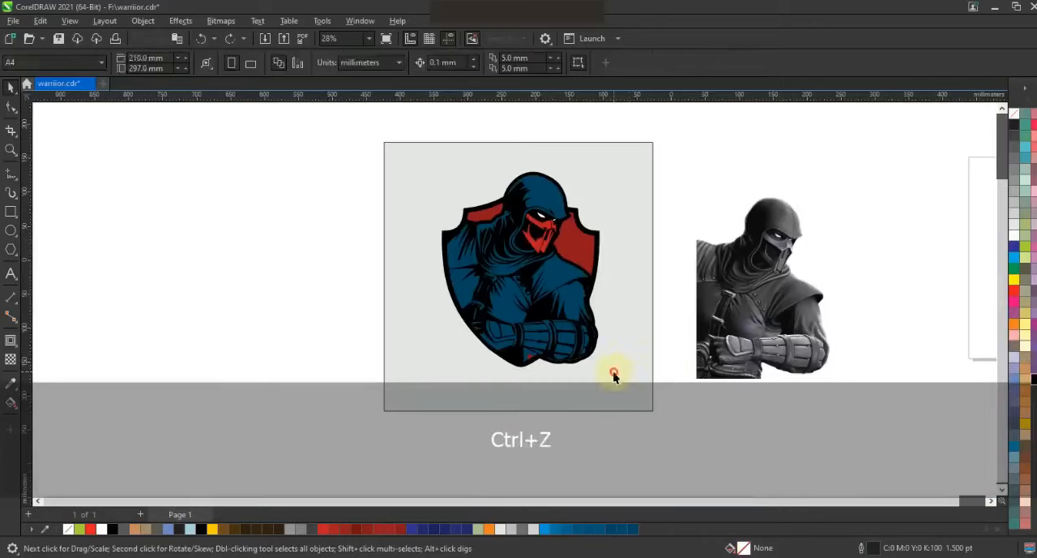
View the finished emblem beside the reference image in full-screen preview.
left_click_drag(613, 372, 618, 373)
left_click(767, 419)
left_click_drag(868, 434, 327, 127)
scroll(738, 276, "up", 3)
key("F9")
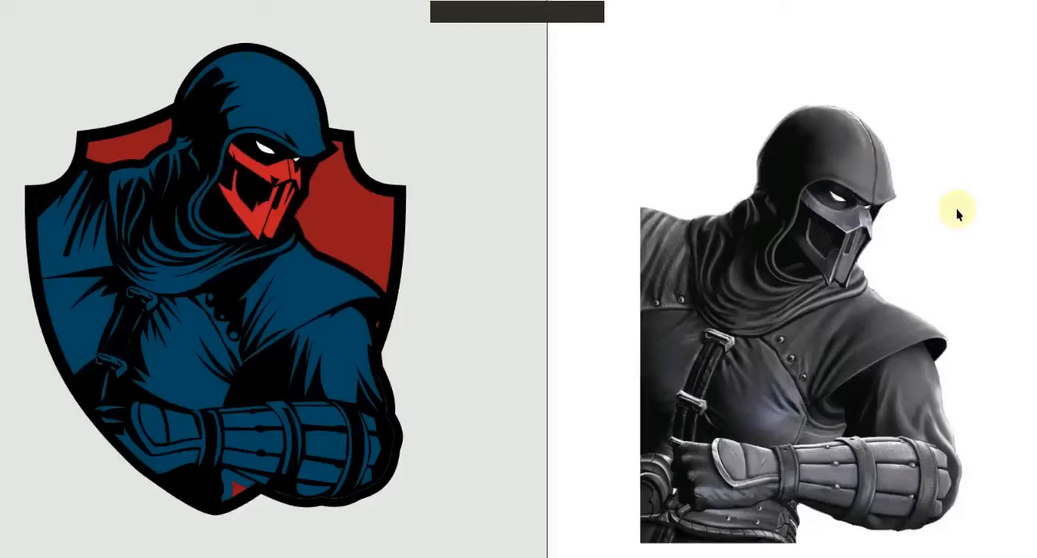